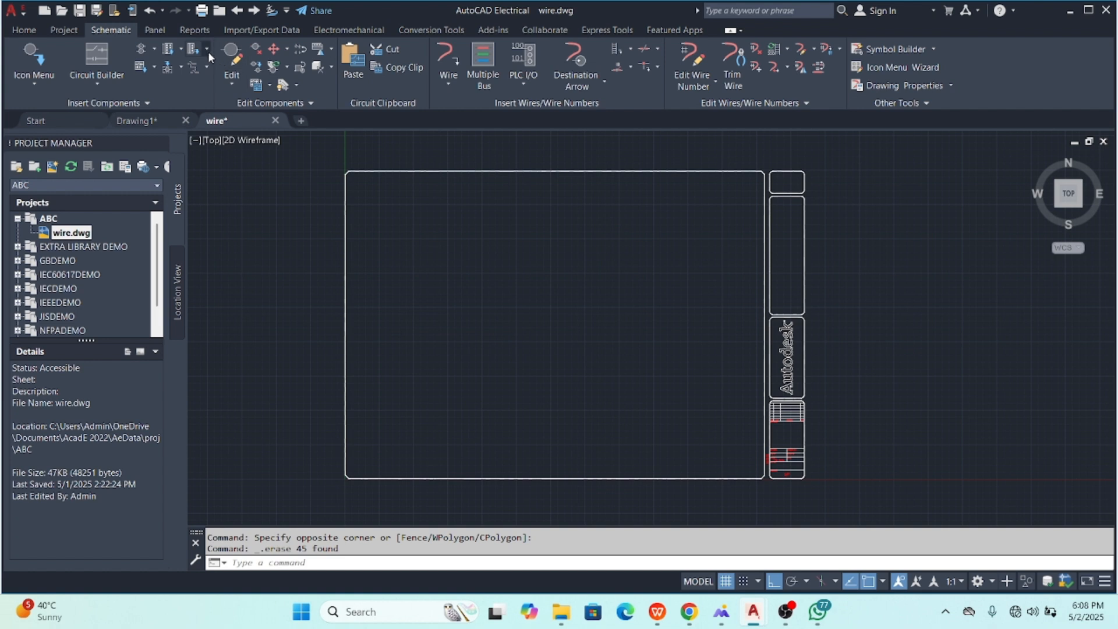
- Start inserting a connector with fixed 0.7500 pin spacing and a pin count of 5
click(206, 49)
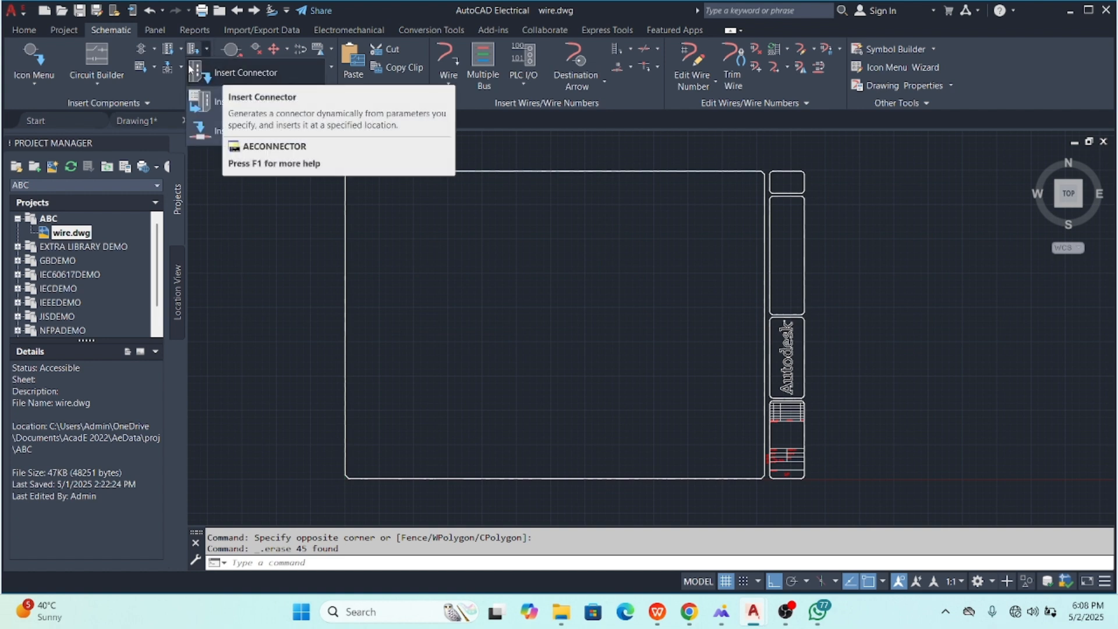
click(215, 73)
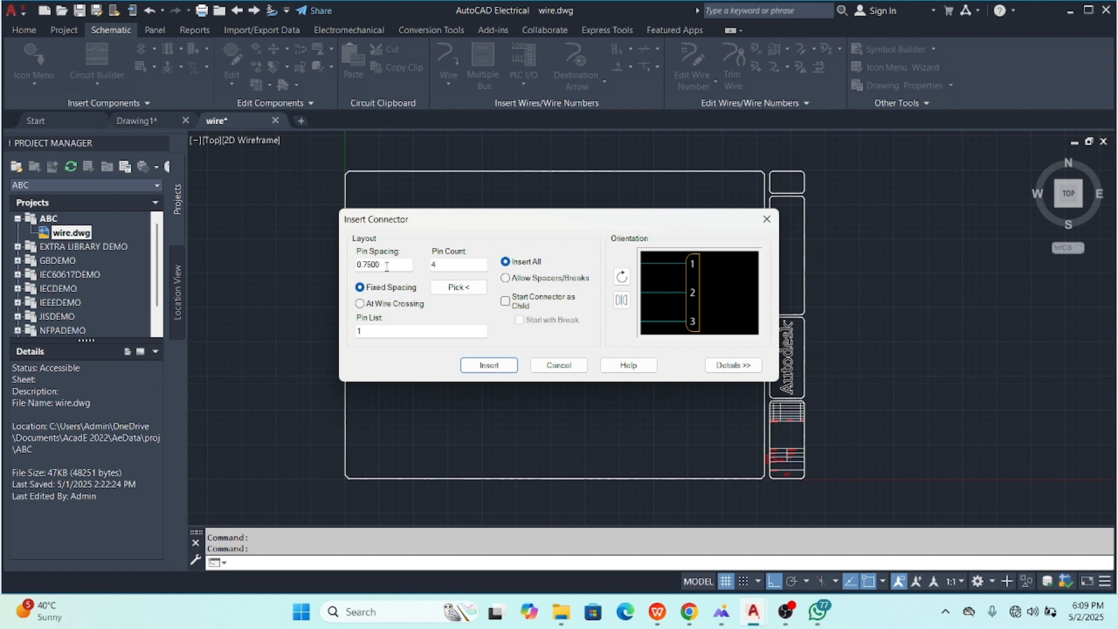
double_click(382, 264)
click(383, 265)
click(448, 266)
text(2)
click(376, 305)
click(375, 288)
click(377, 331)
key(BackSpace)
text(5)
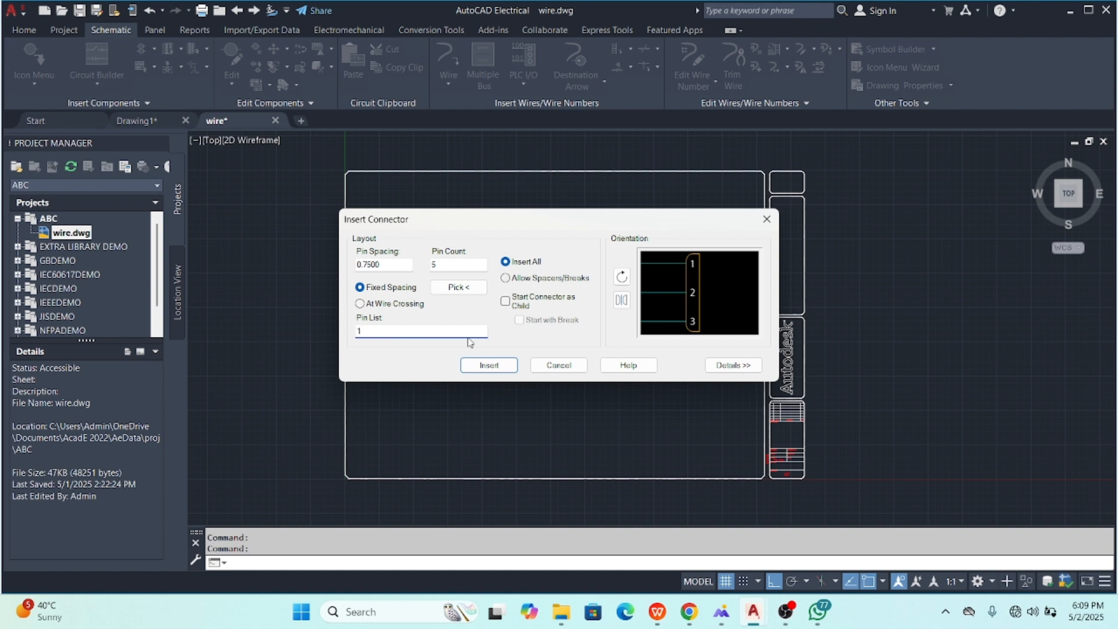
- Cycle the connector preview through its flipped and rotated orientations and back to the original one
click(621, 301)
click(621, 301)
click(621, 300)
click(621, 301)
click(622, 300)
click(621, 301)
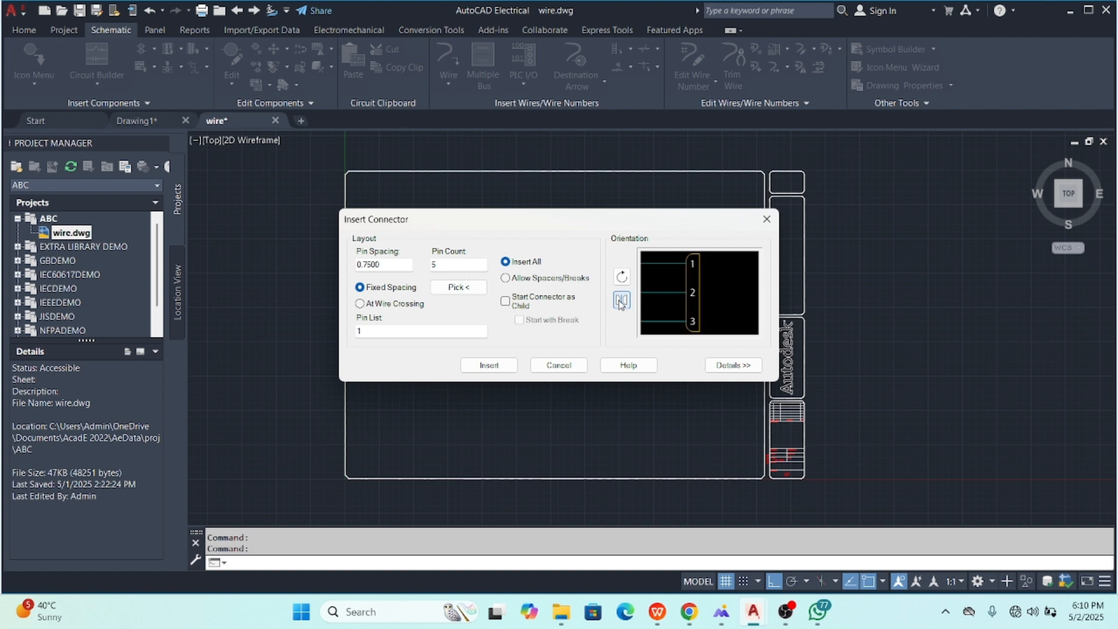
click(624, 279)
click(624, 280)
click(624, 279)
click(624, 279)
click(623, 278)
click(623, 278)
click(621, 300)
click(622, 277)
- Expand the connector details and try the alternative display options, returning to Vertical connector, Left plug and Show pins
click(733, 365)
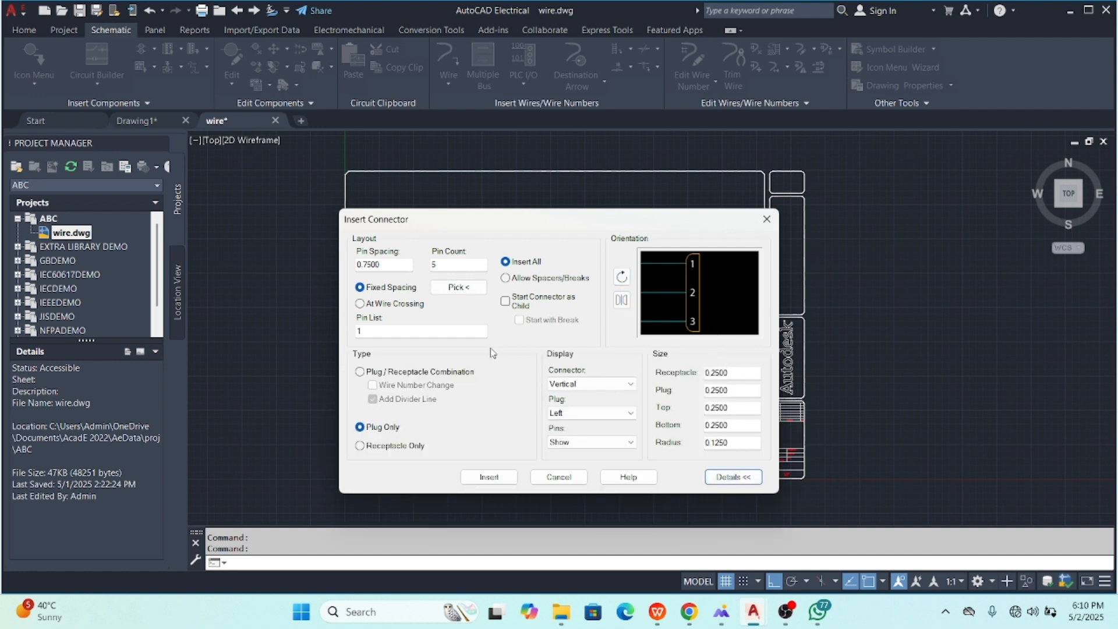
click(589, 386)
click(568, 405)
click(582, 384)
click(580, 396)
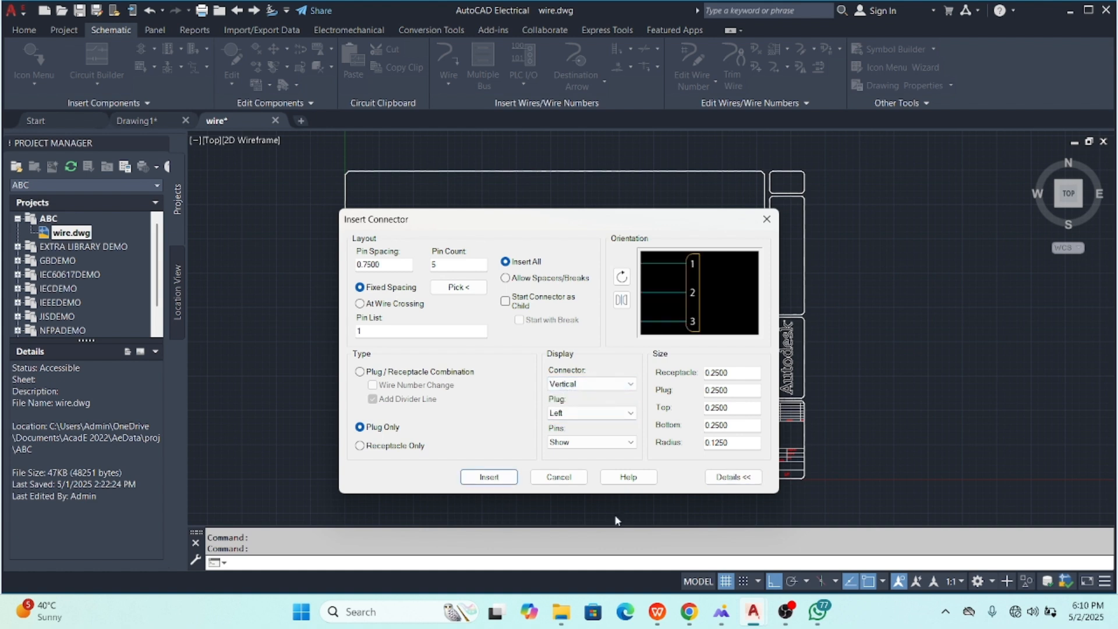
click(566, 415)
click(568, 429)
click(573, 415)
click(568, 423)
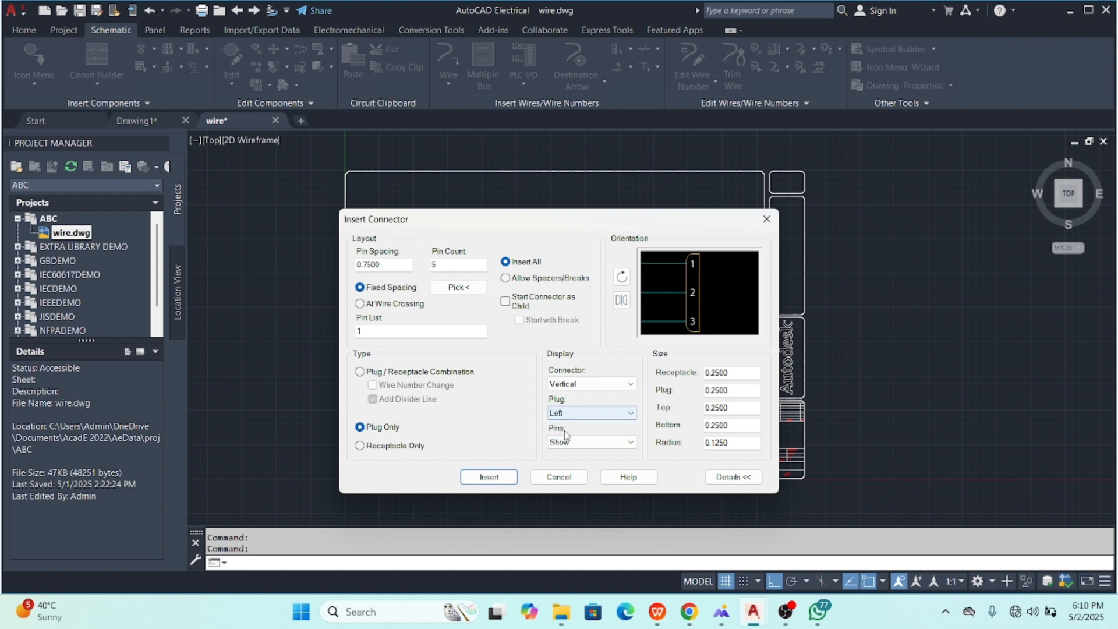
click(582, 444)
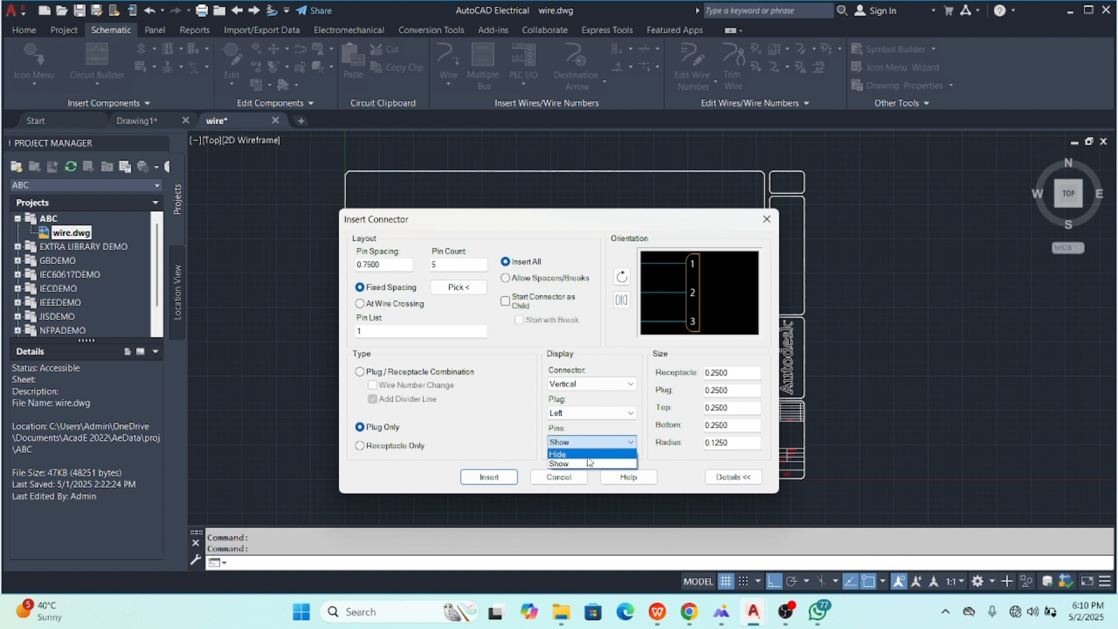
click(588, 458)
click(589, 444)
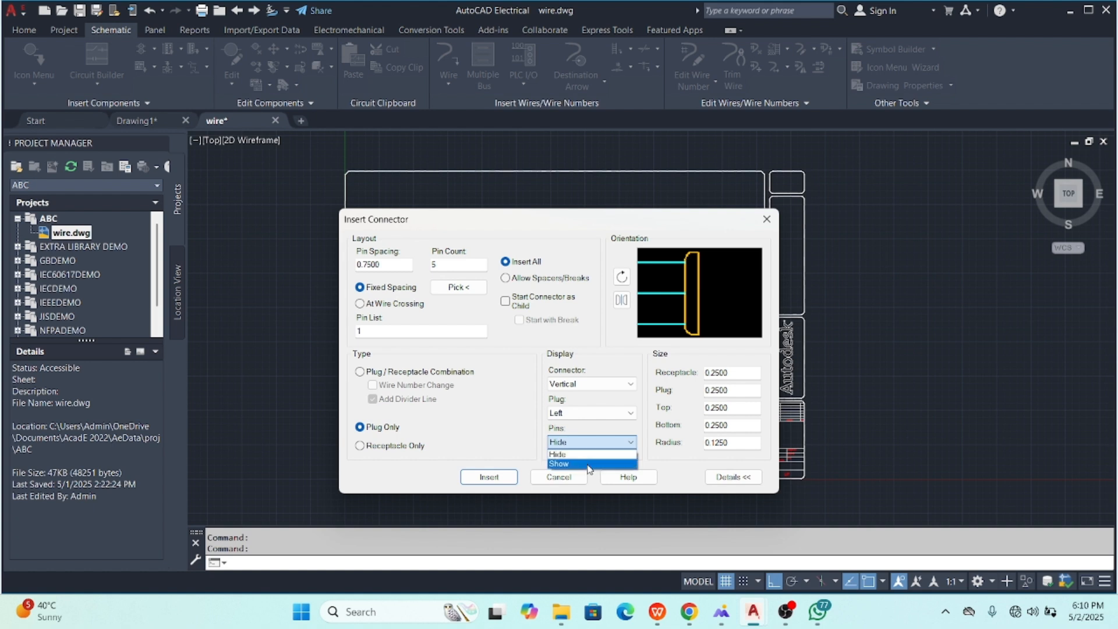
click(590, 464)
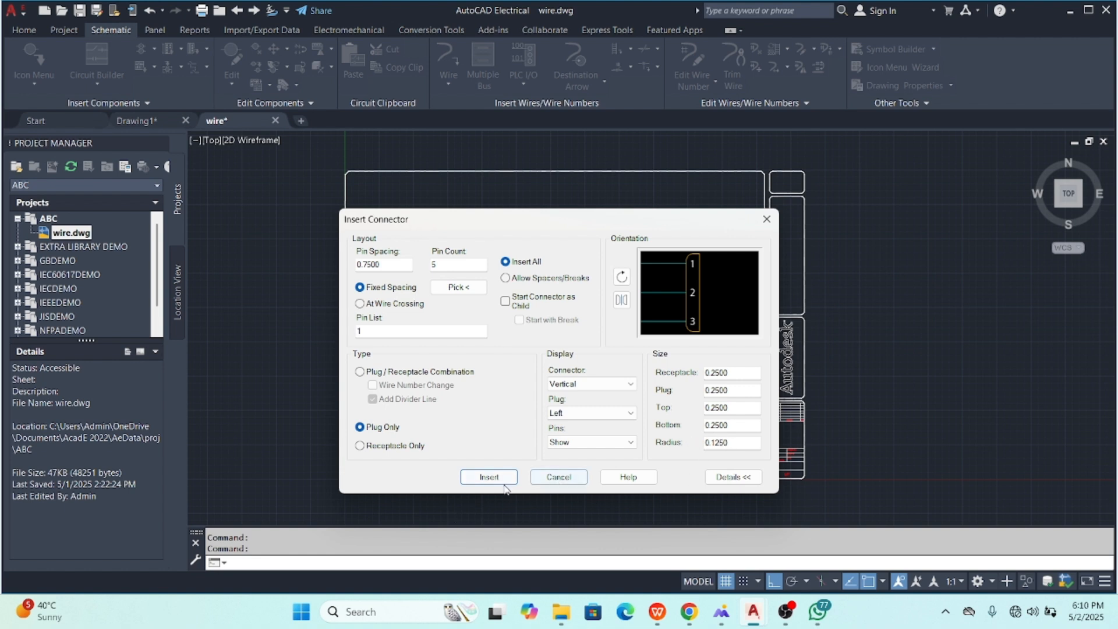
- Place the five-pin vertical plug connector in the upper-left area of the drawing frame
click(479, 472)
scroll(495, 250, up, 5)
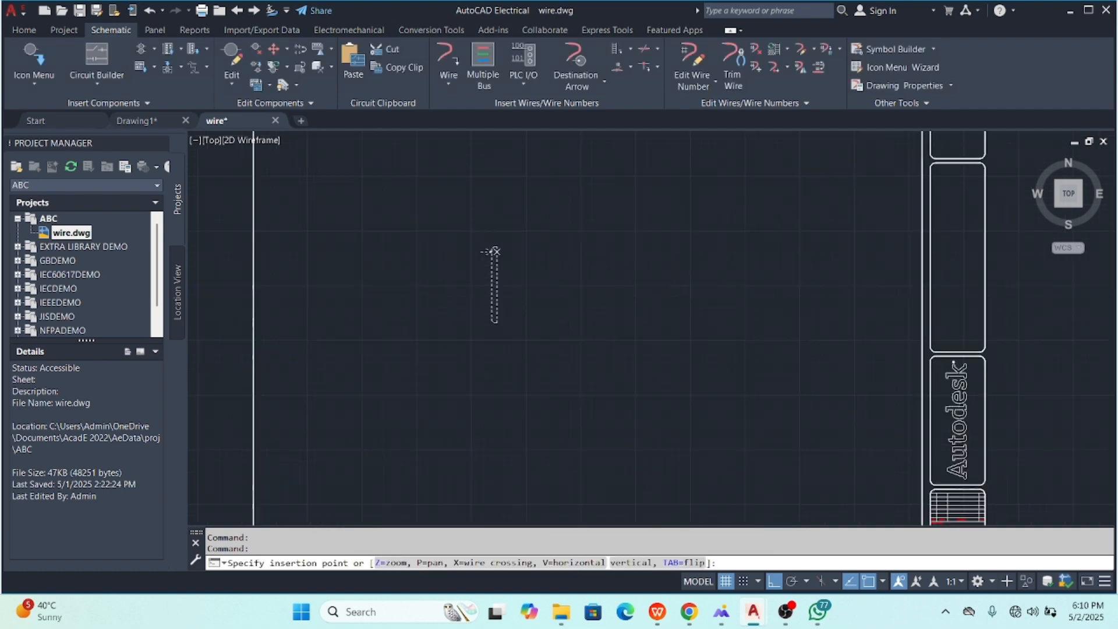
click(496, 252)
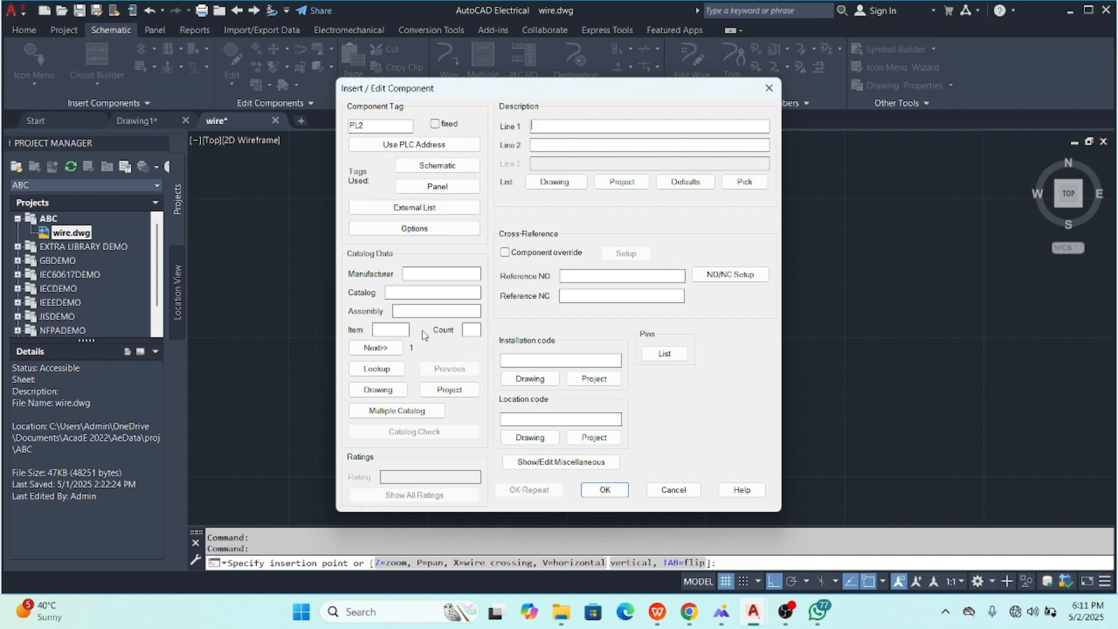
- Assign the HUBBELL catalog part HCMA02106 to the connector and accept its component data
click(393, 373)
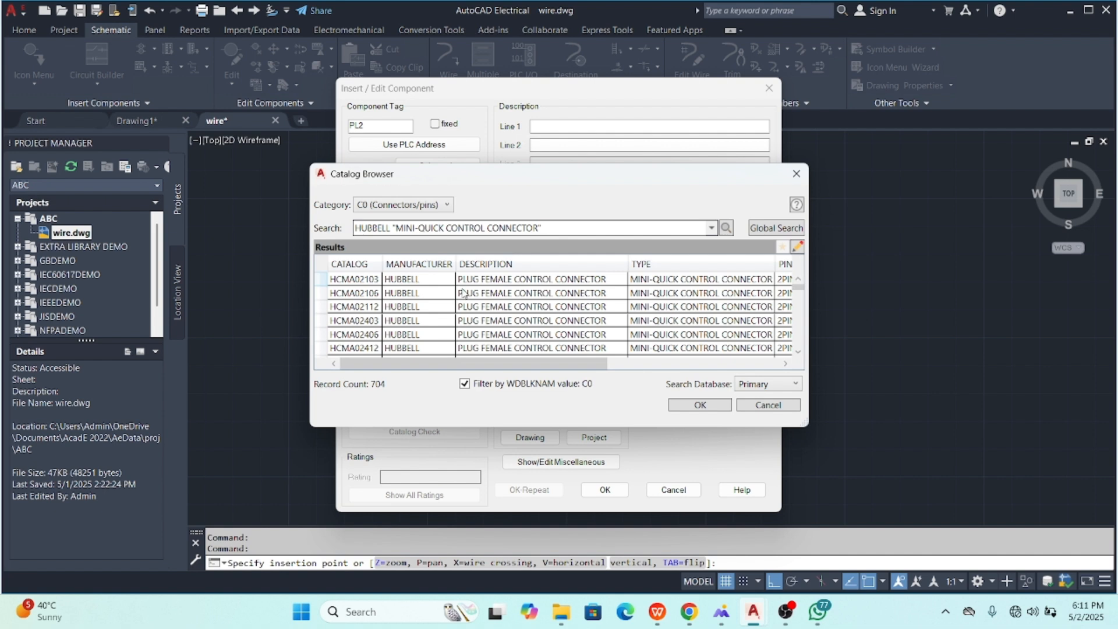
click(478, 300)
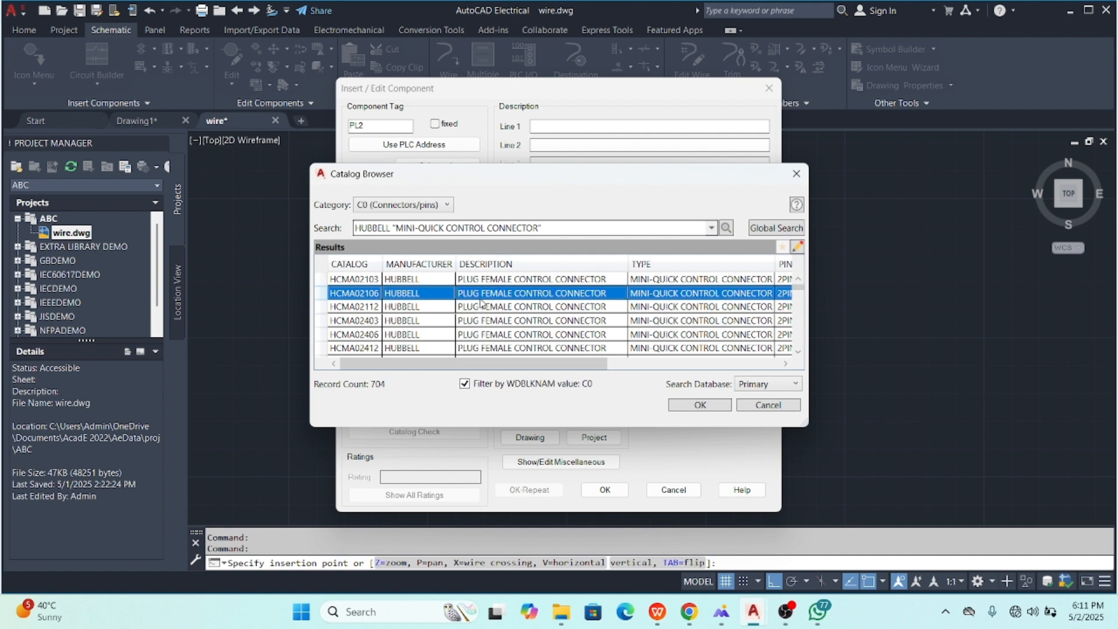
click(698, 406)
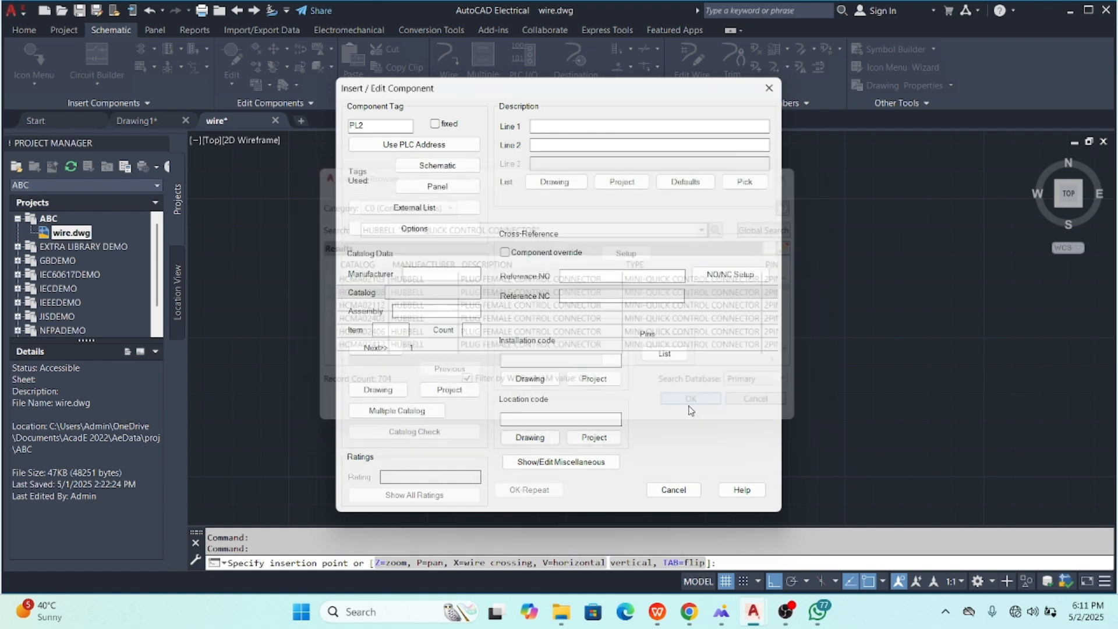
click(382, 127)
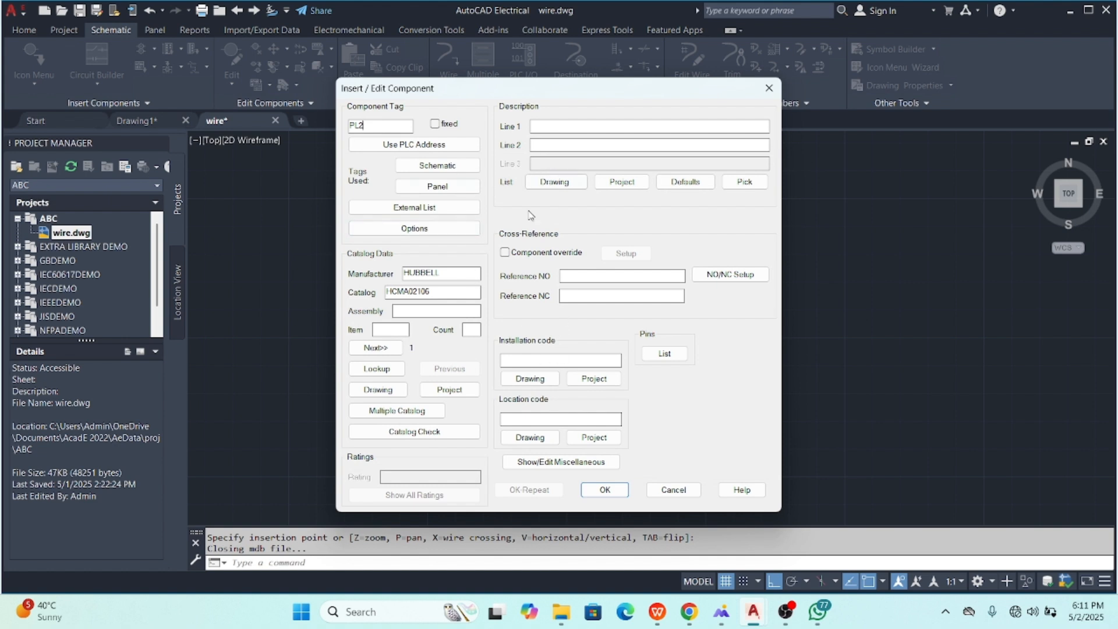
click(546, 359)
click(618, 495)
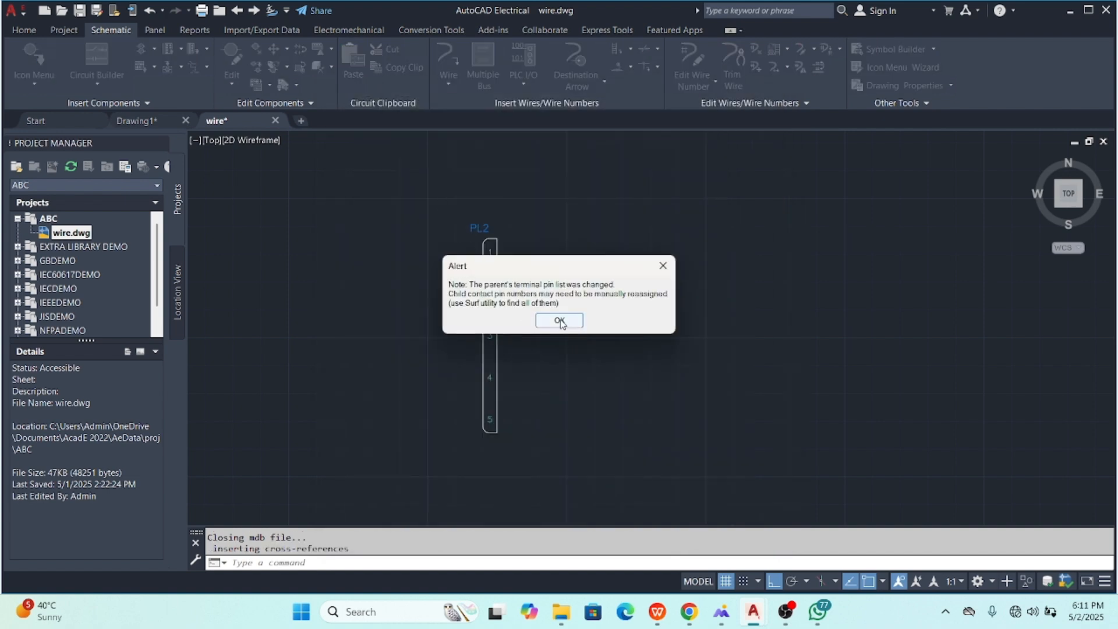
click(560, 322)
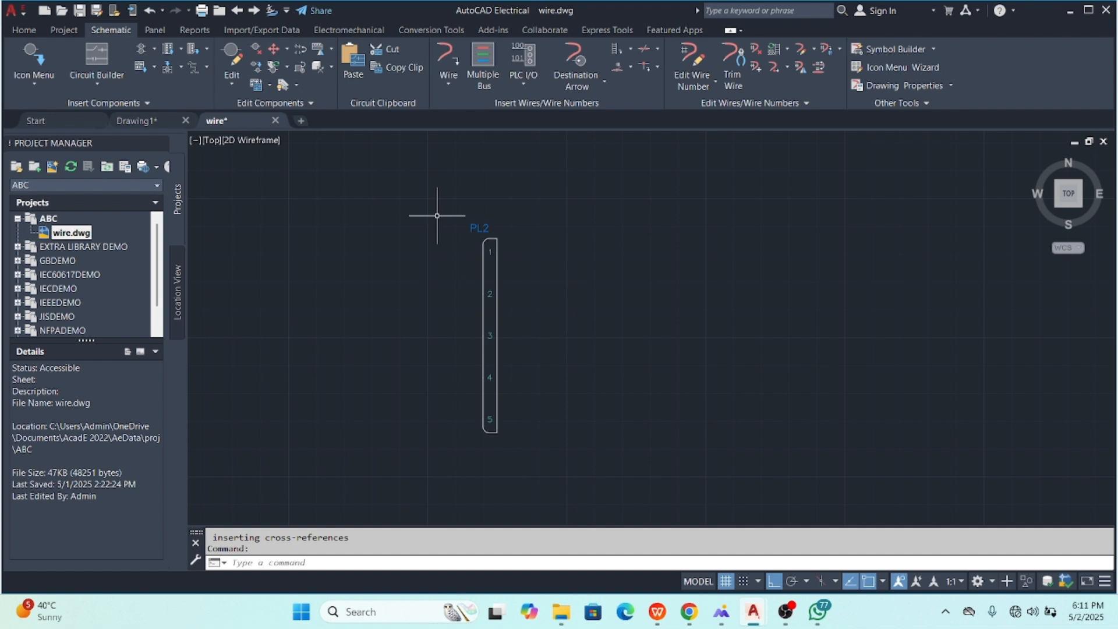
- Examine the inserted connector's tag, outline and pin numbers up close
scroll(492, 243, up, 2)
scroll(502, 262, down, 2)
middle_drag(502, 265, 494, 244)
scroll(481, 233, up, 2)
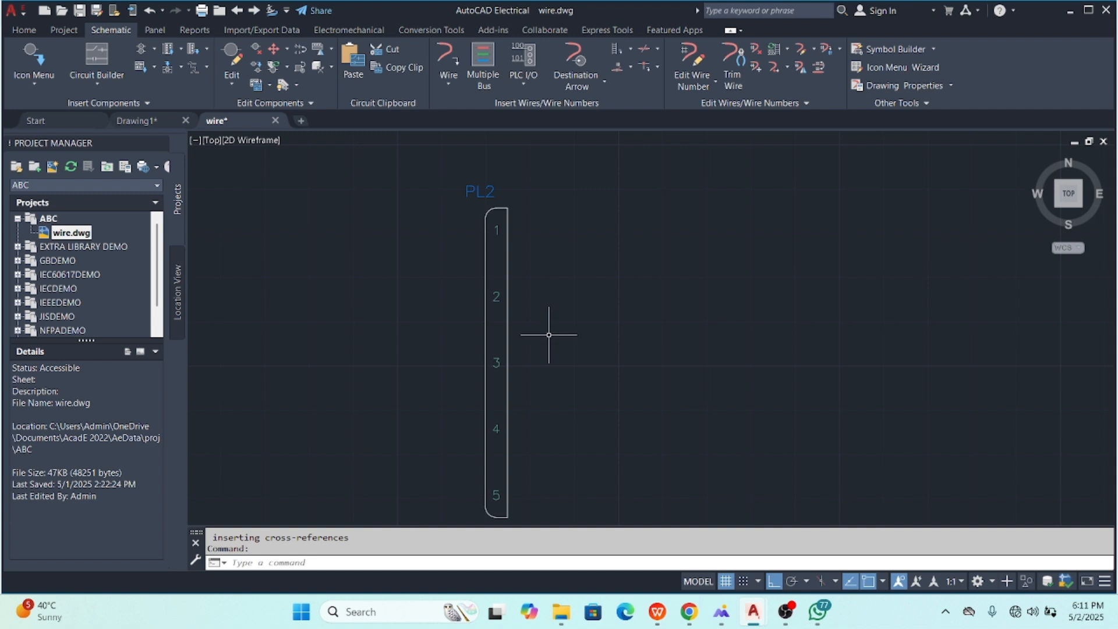
click(507, 344)
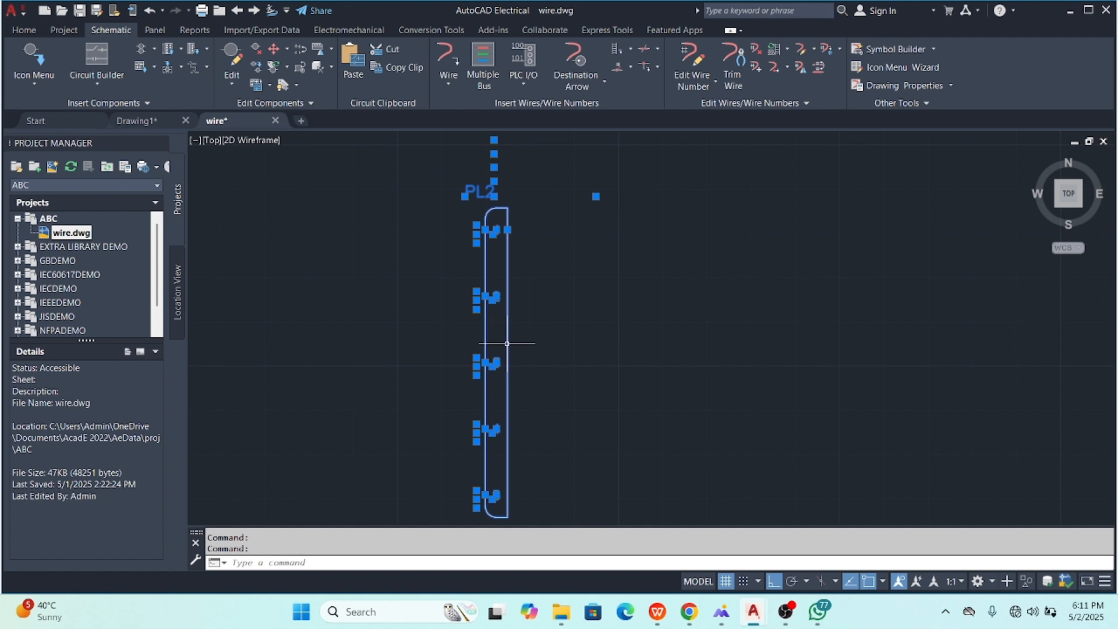
key(Escape)
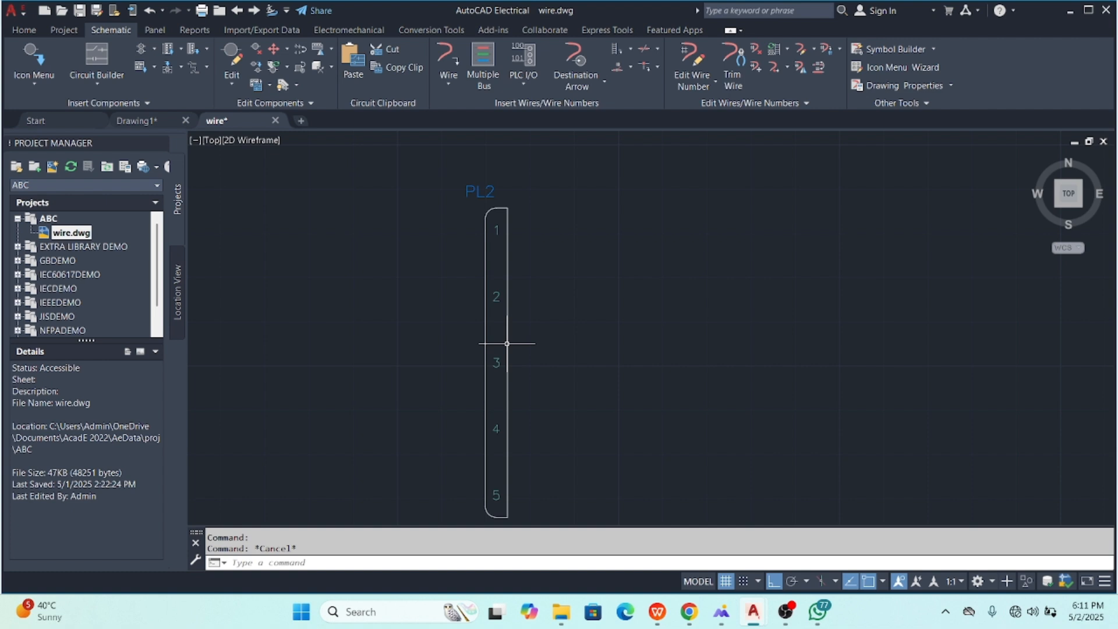
scroll(506, 344, up, 2)
scroll(607, 256, down, 2)
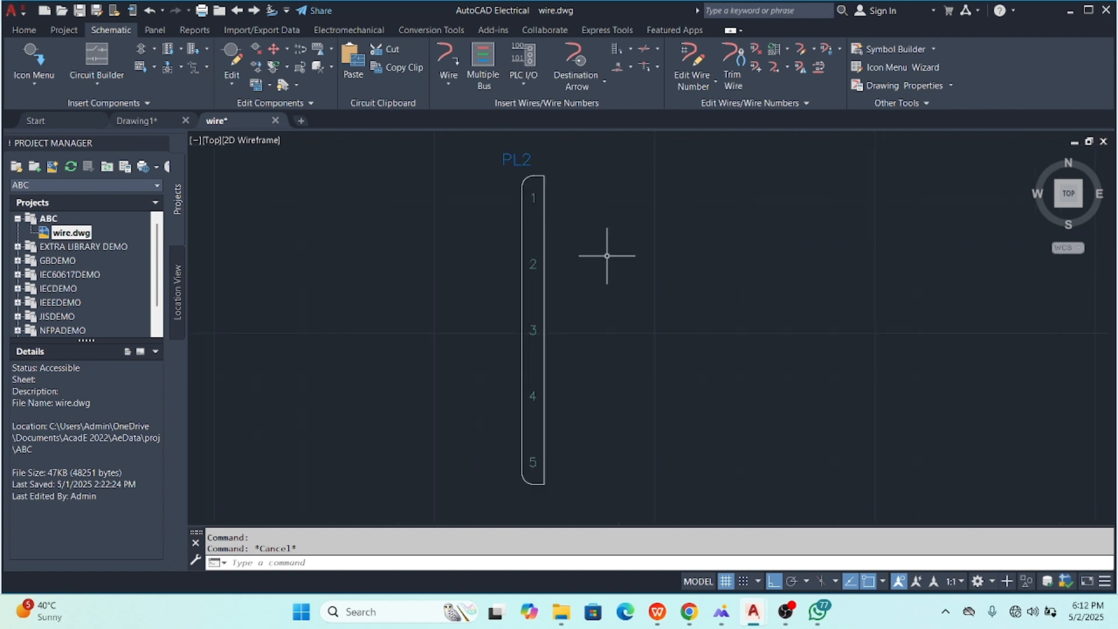
- Draw horizontal wires extending to the right from connector pins 1, 2 and 3
click(449, 58)
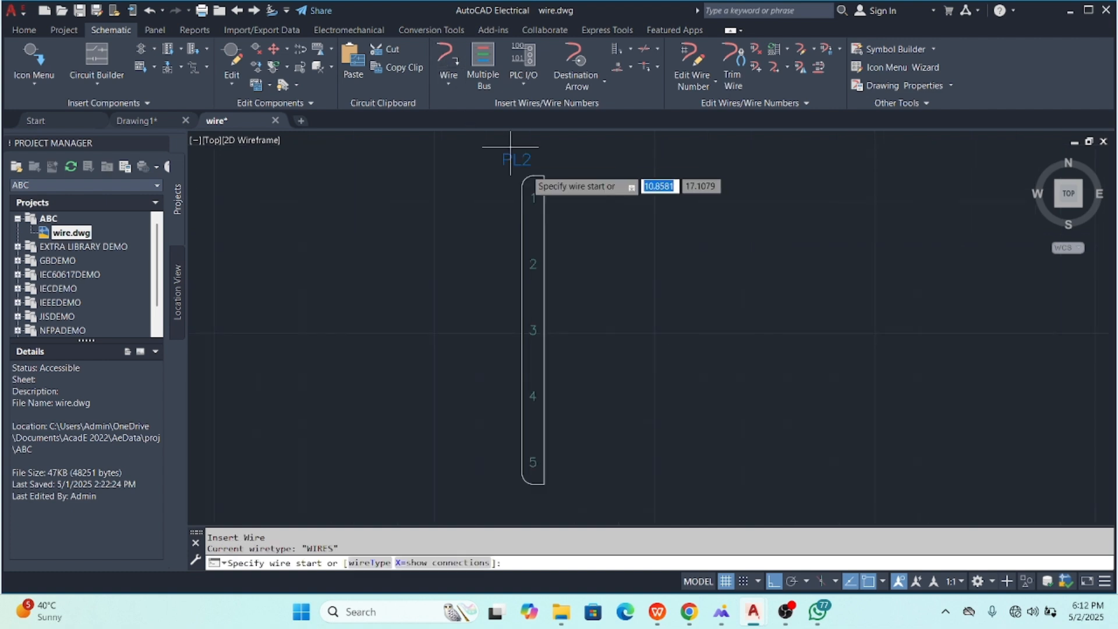
click(543, 198)
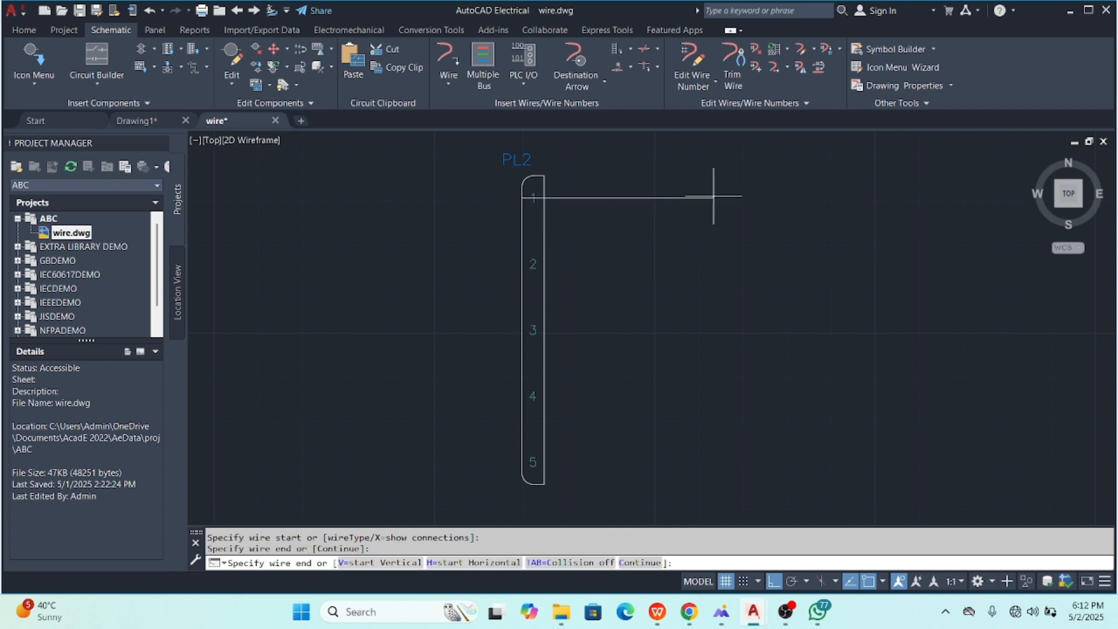
click(723, 214)
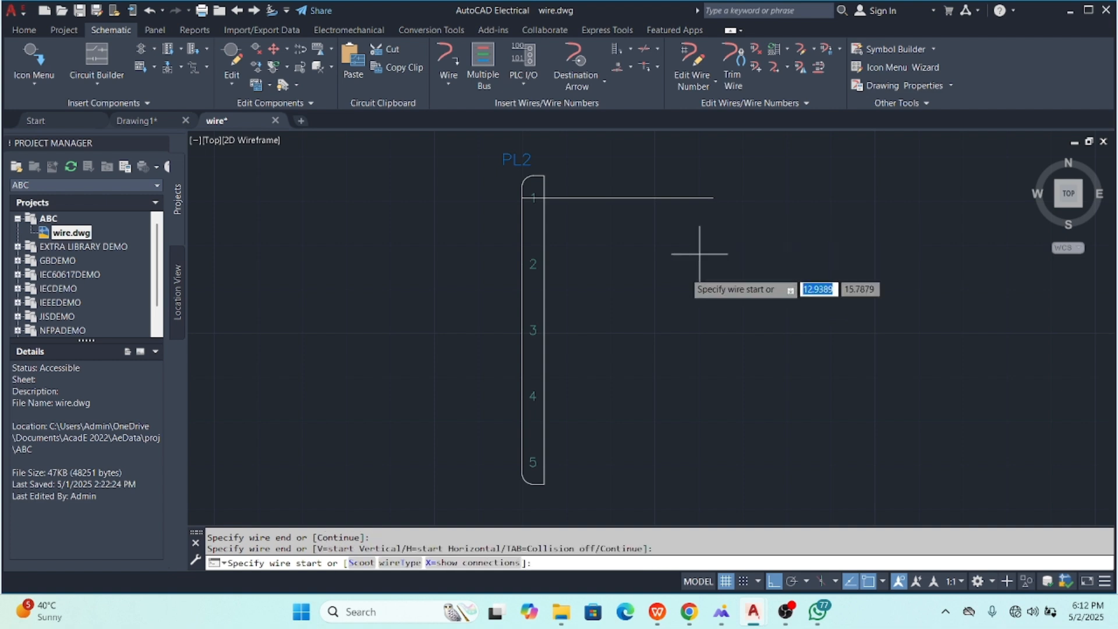
click(538, 264)
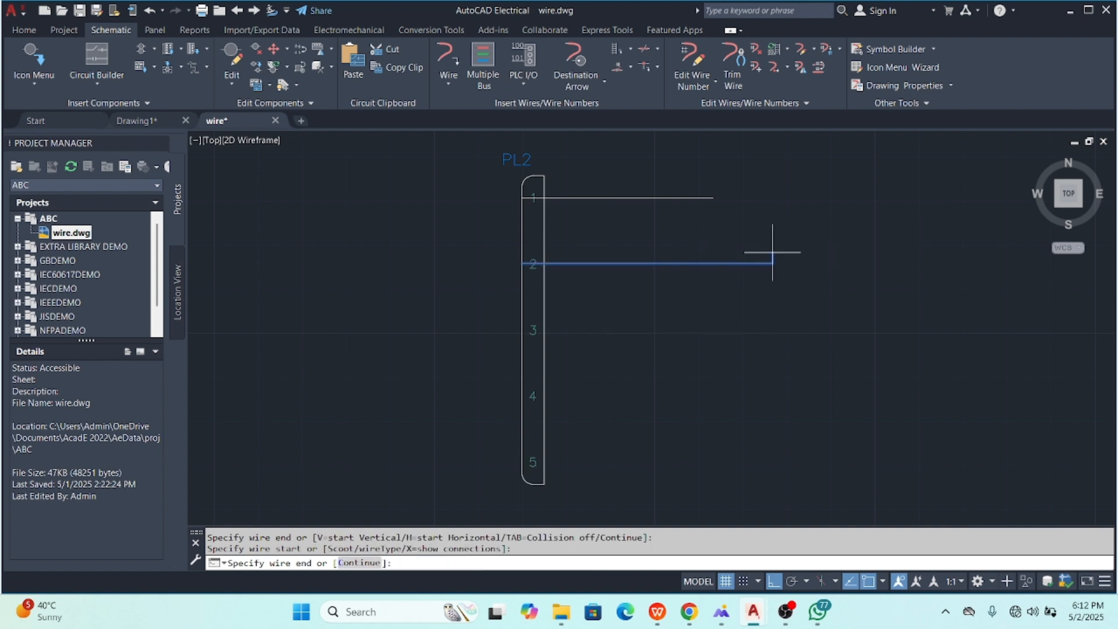
click(745, 284)
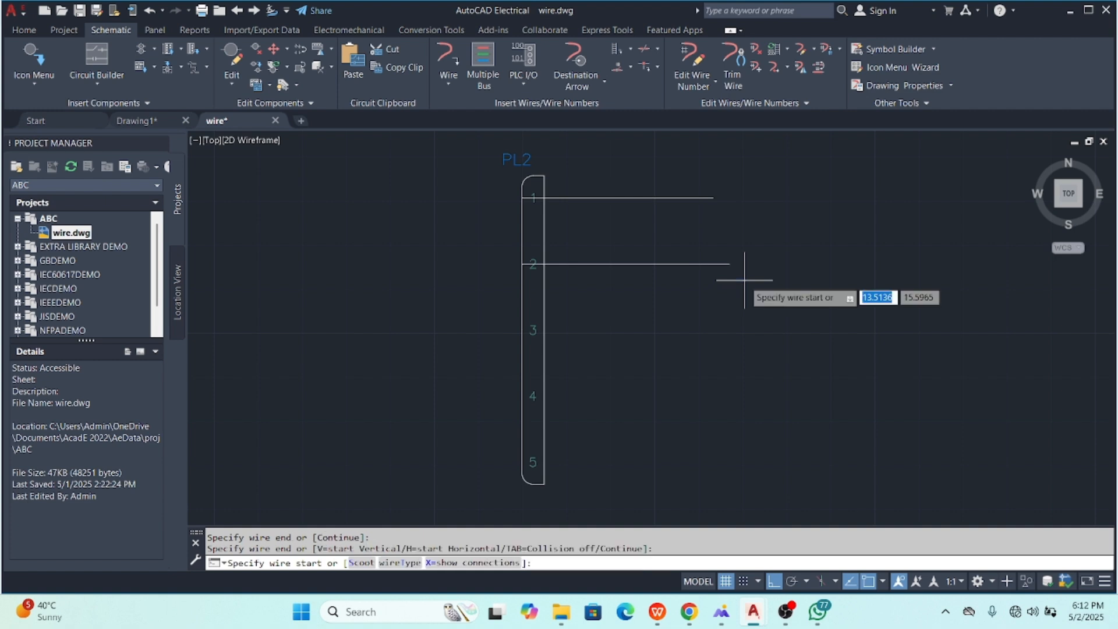
click(532, 330)
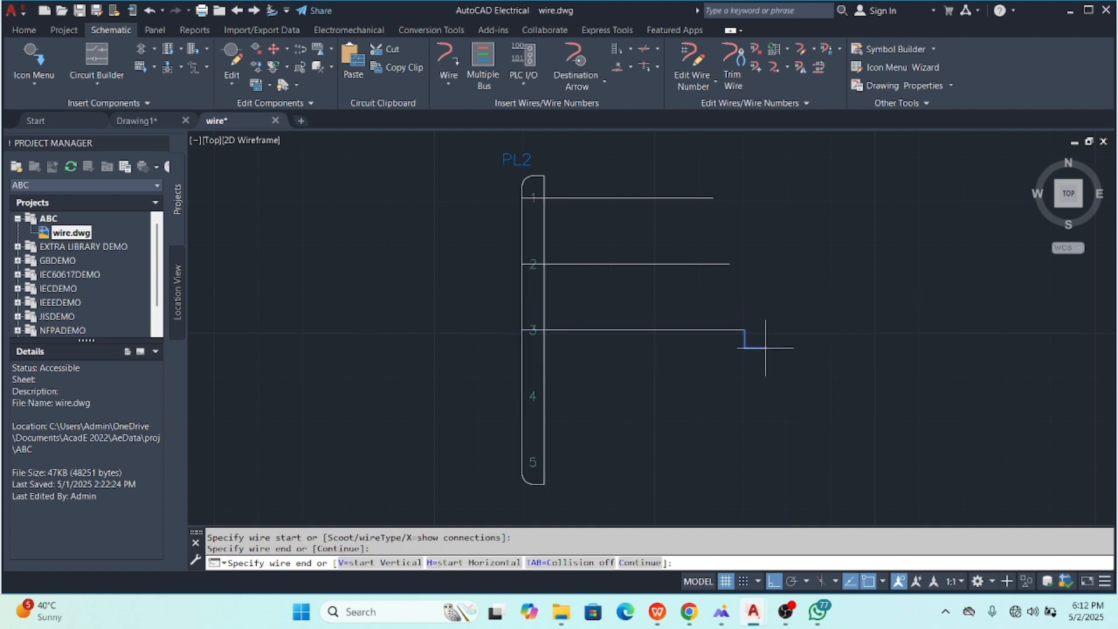
key(Escape)
- Erase the three wires attached to the connector's pins
click(734, 180)
click(642, 377)
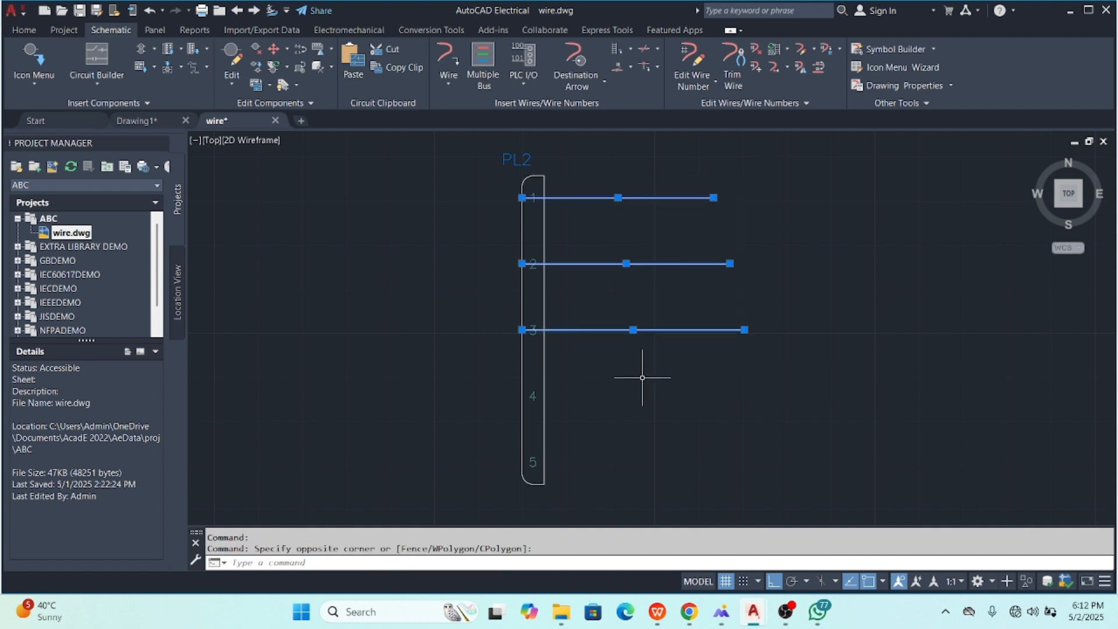
key(Delete)
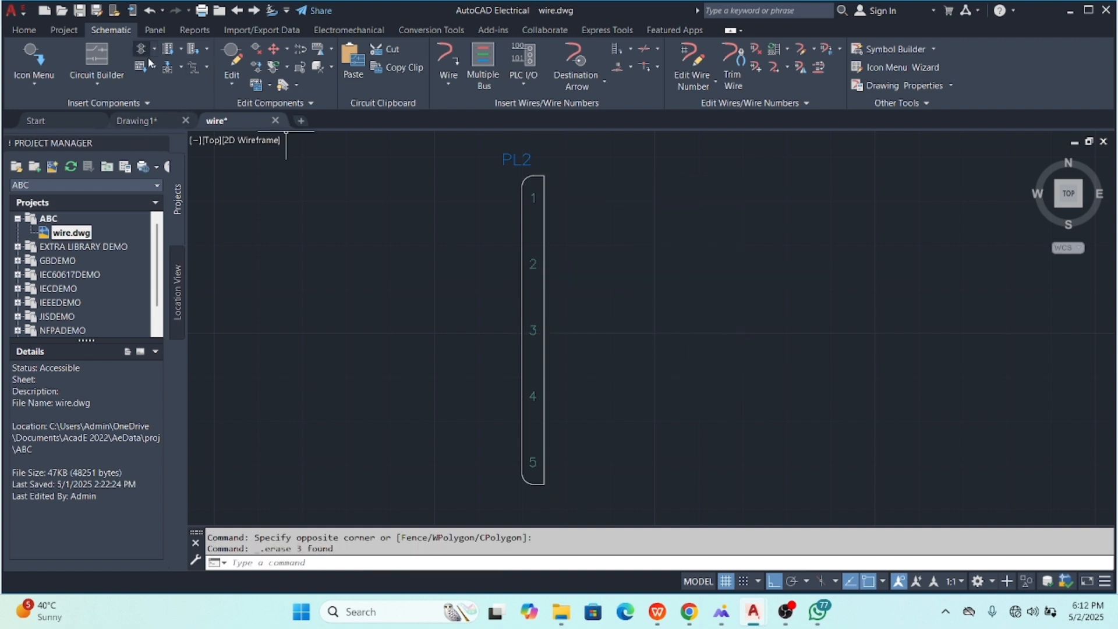
click(207, 49)
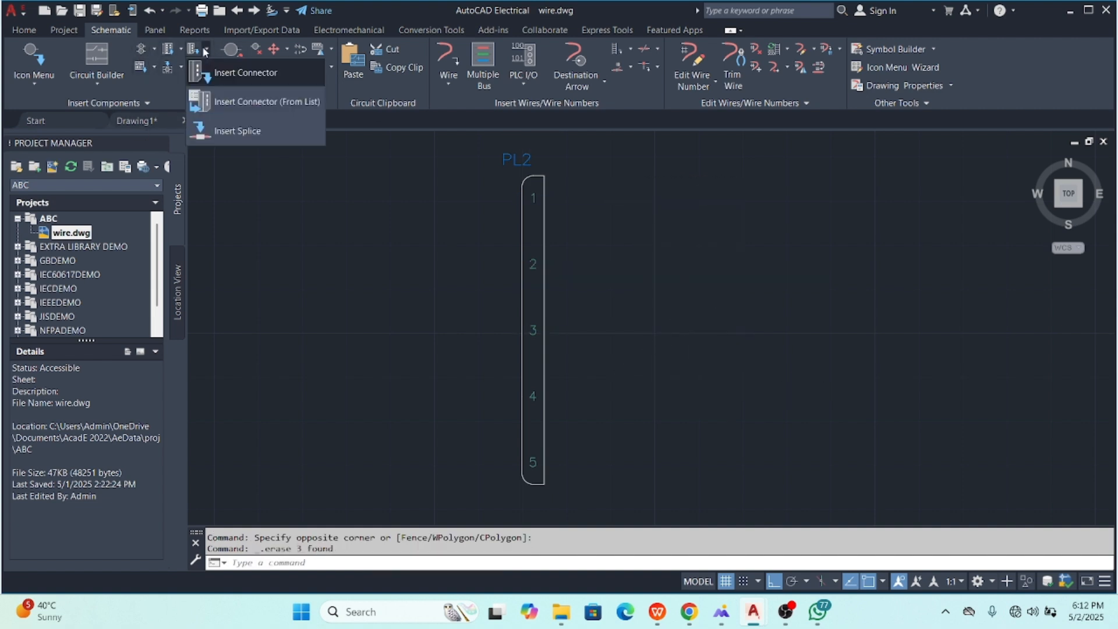
click(224, 75)
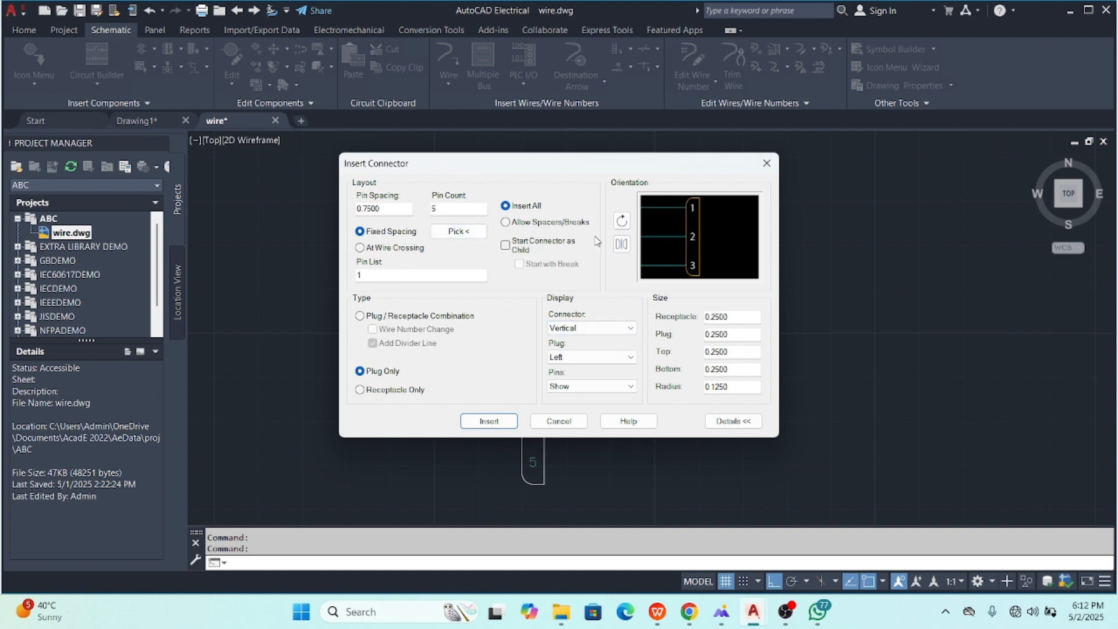
click(510, 417)
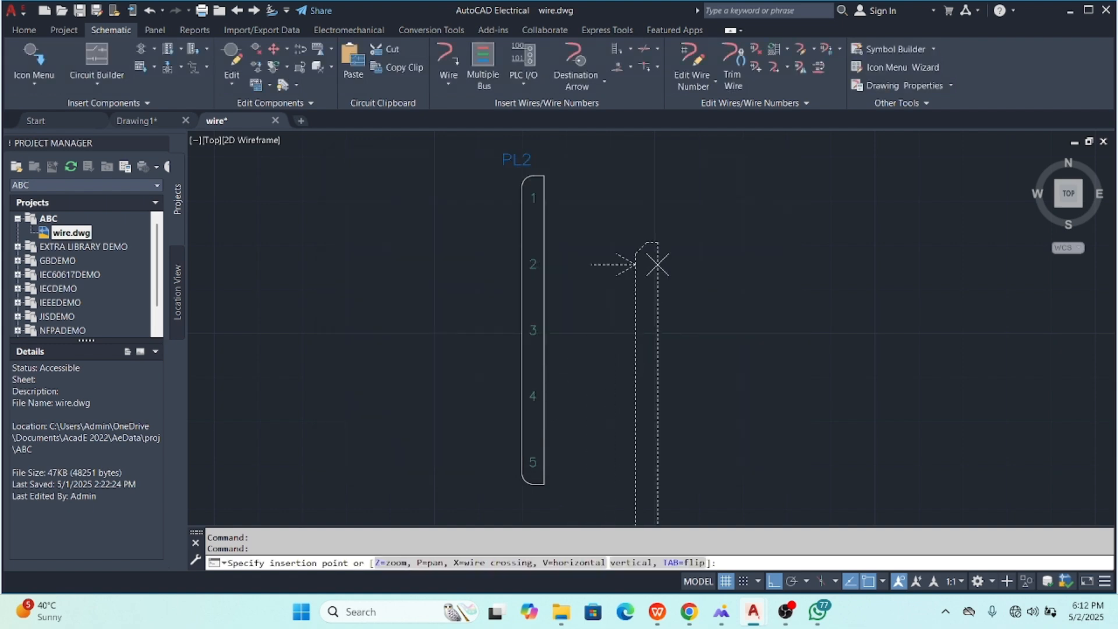
key(Escape)
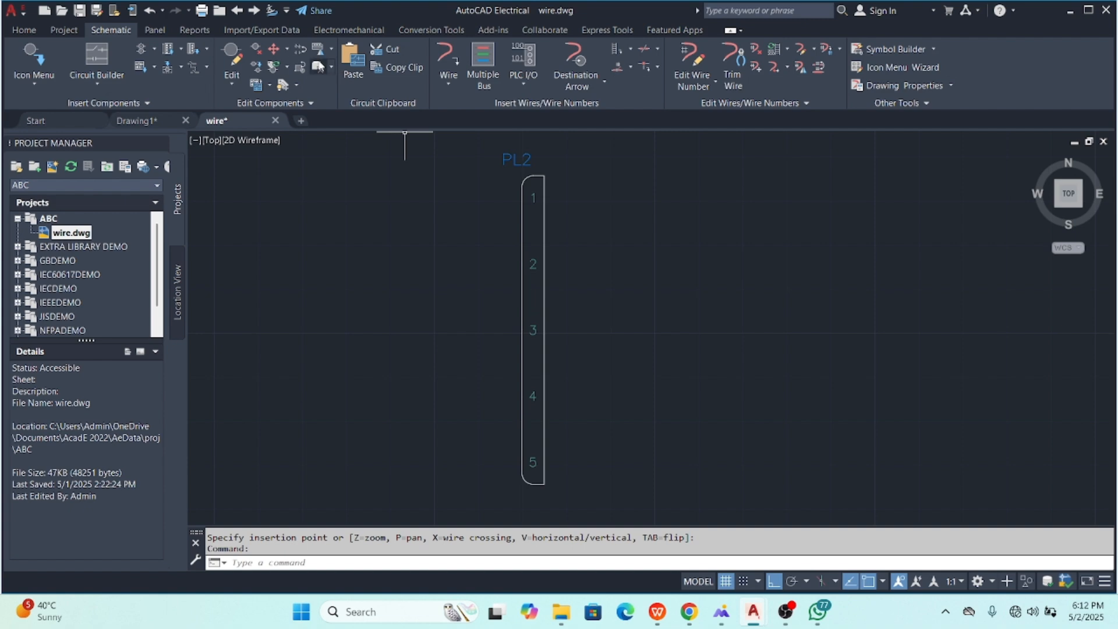
- Insert a second vertical plug-only connector with 5 pins, 0.7500 fixed spacing and left-facing plug, to the right of PL2
click(206, 52)
click(217, 78)
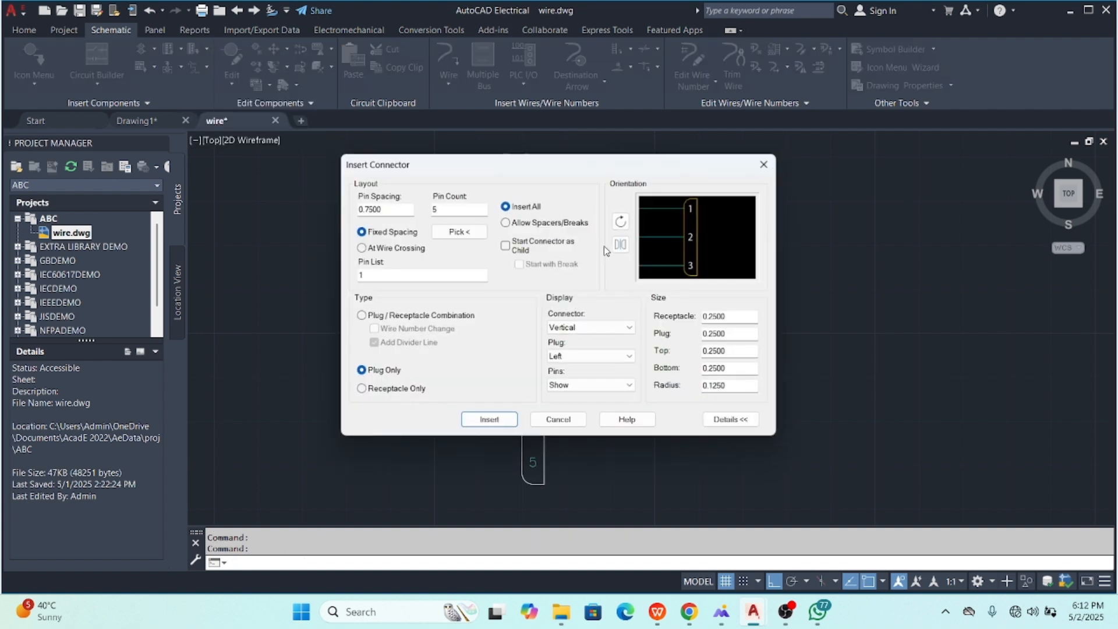
click(622, 244)
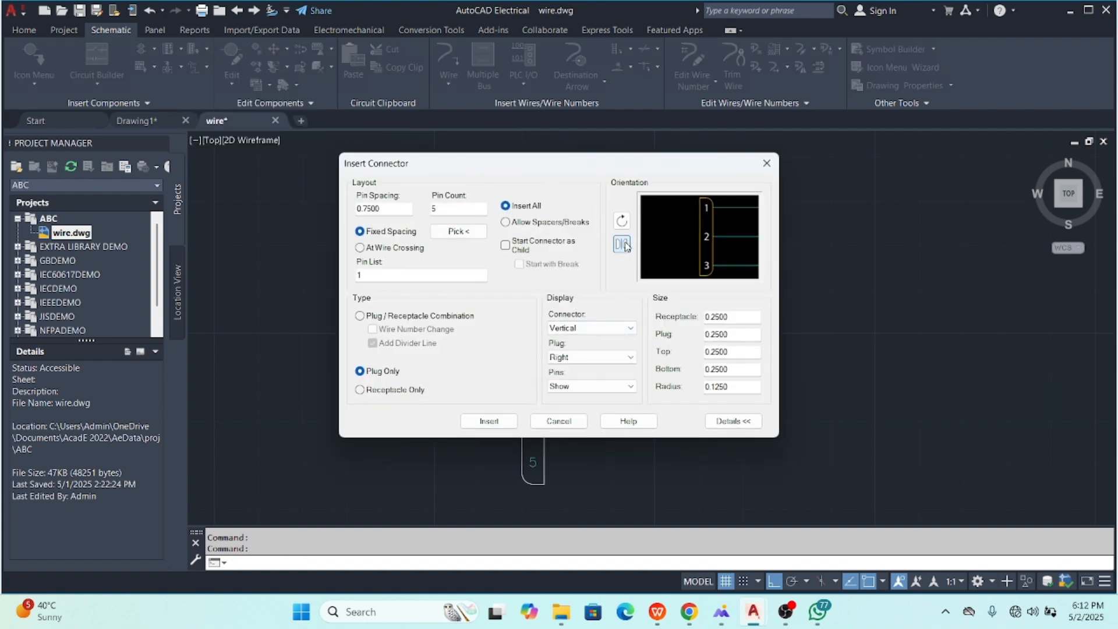
click(621, 245)
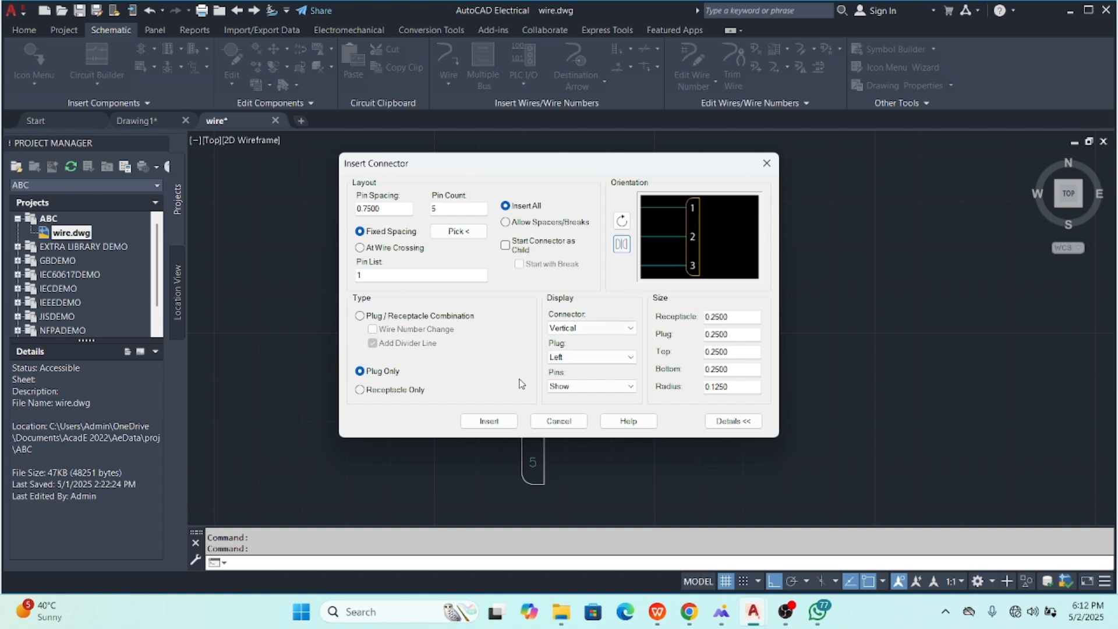
click(508, 420)
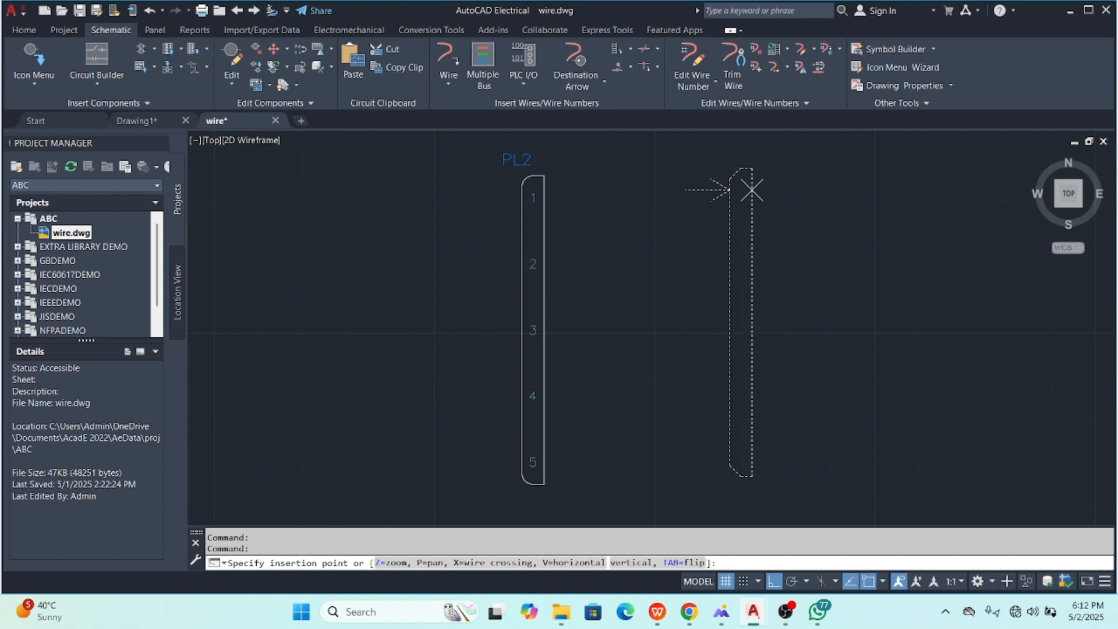
click(752, 194)
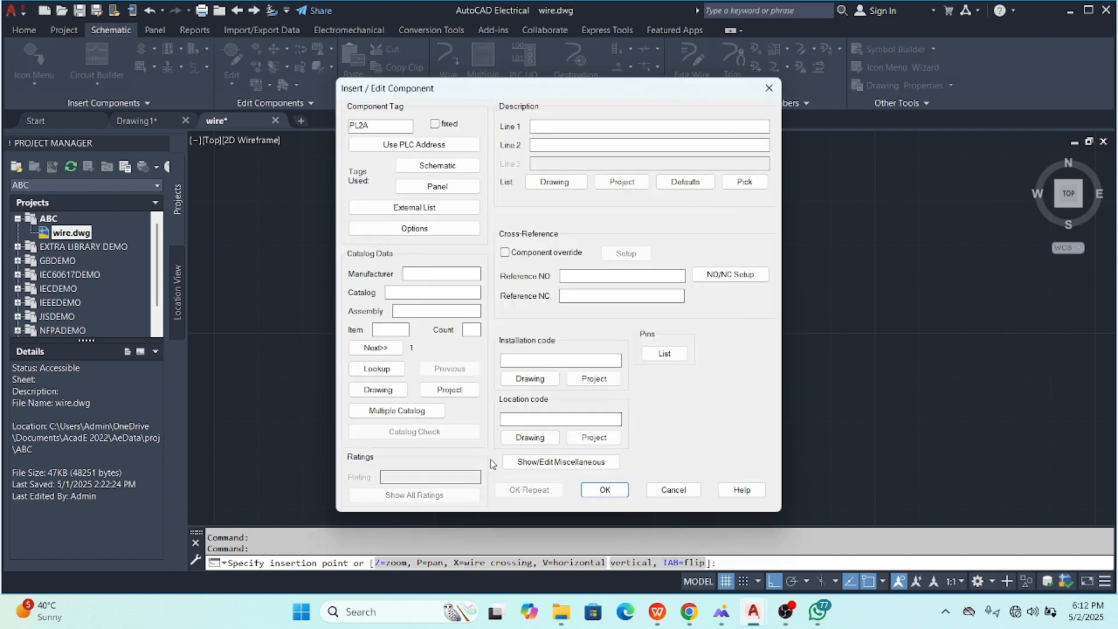
- Assign the HUBBELL catalog part HCMA02112 to the new connector and accept its component data
click(377, 369)
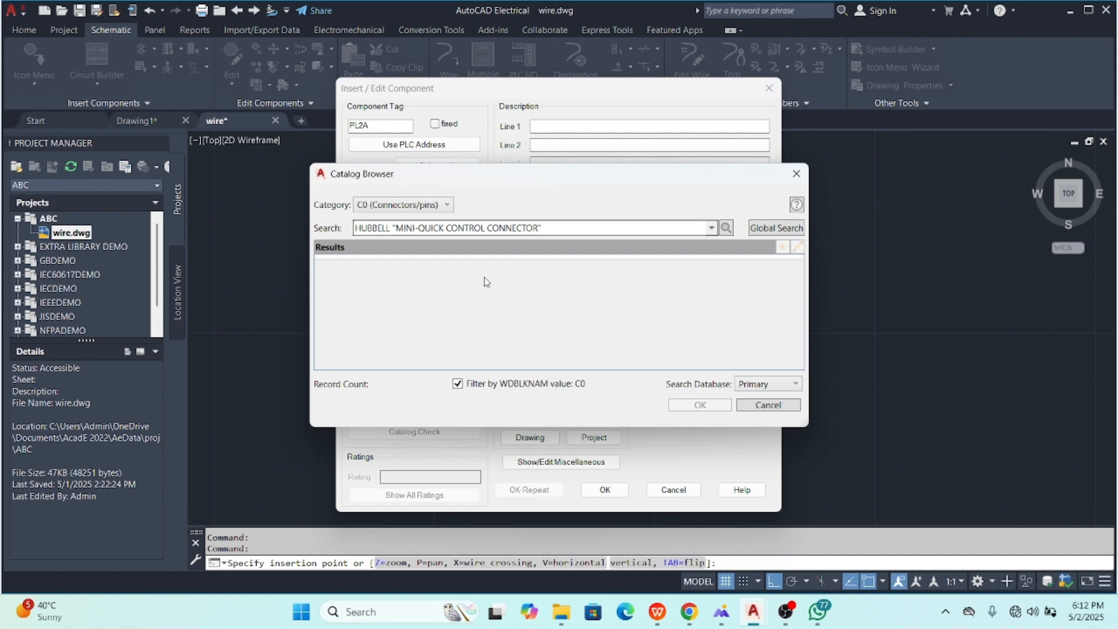
click(494, 308)
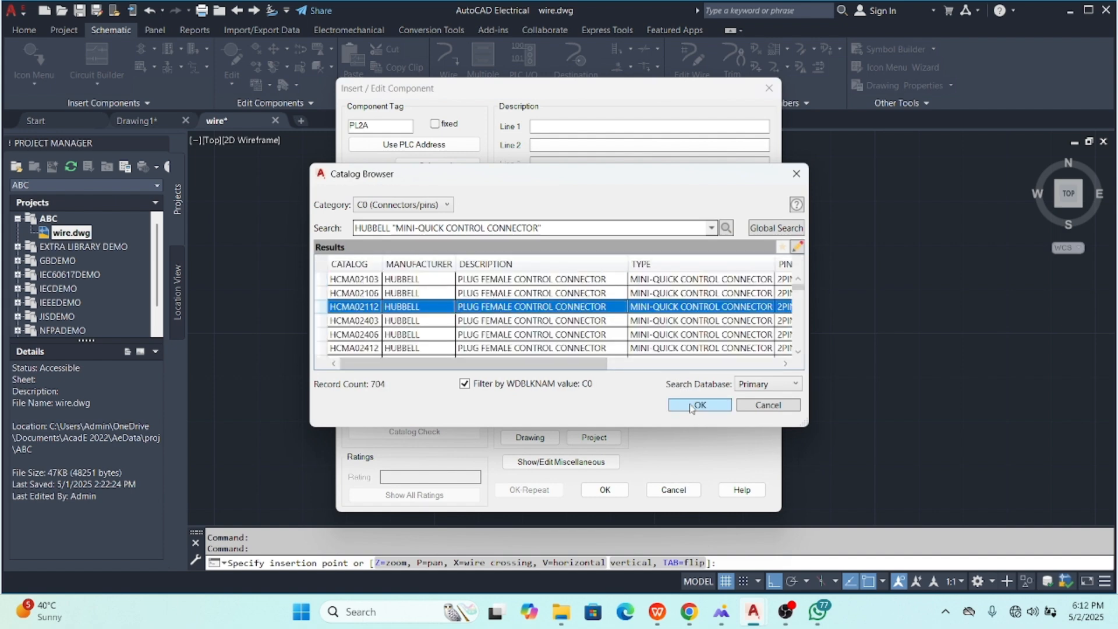
click(692, 405)
click(605, 490)
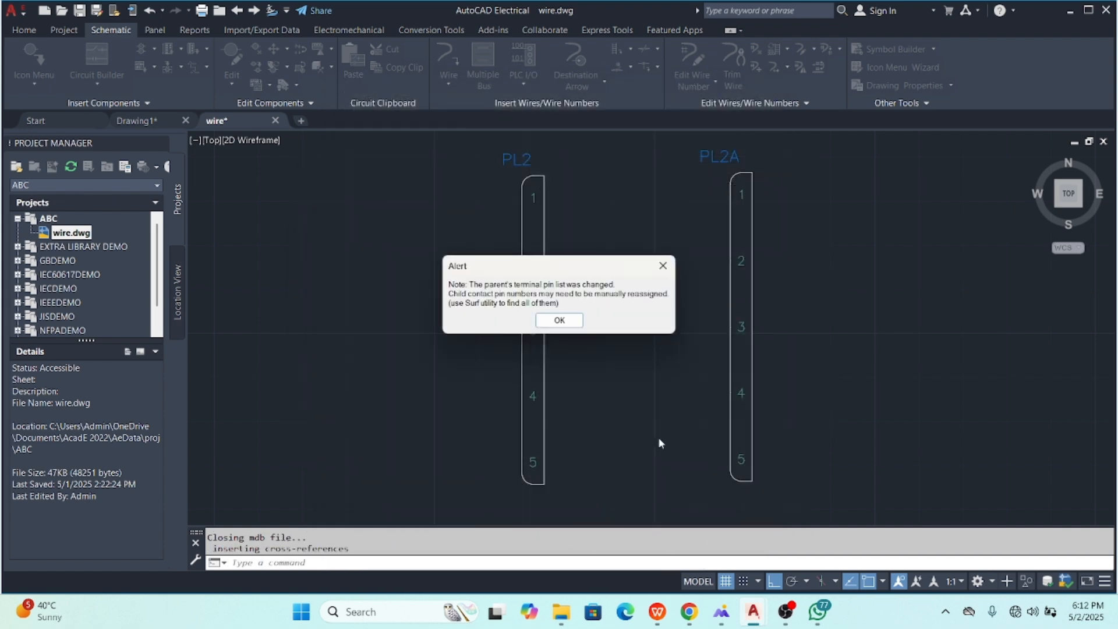
click(539, 324)
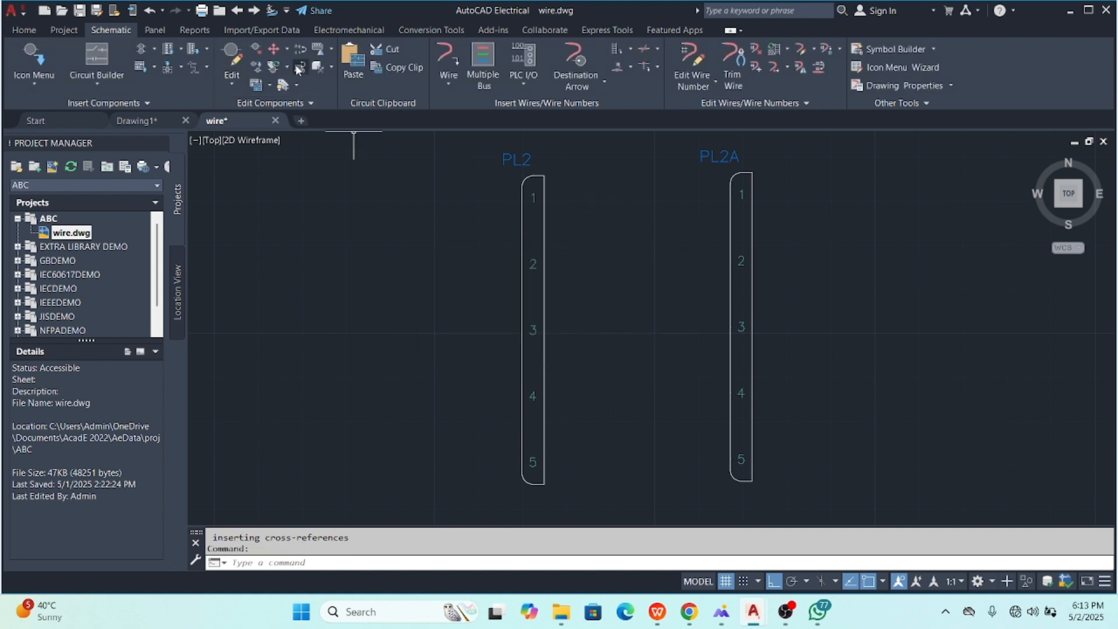
- Draw wires joining pins 1 to 5 of connector PL2 to the matching pins of connector PL2A
click(449, 57)
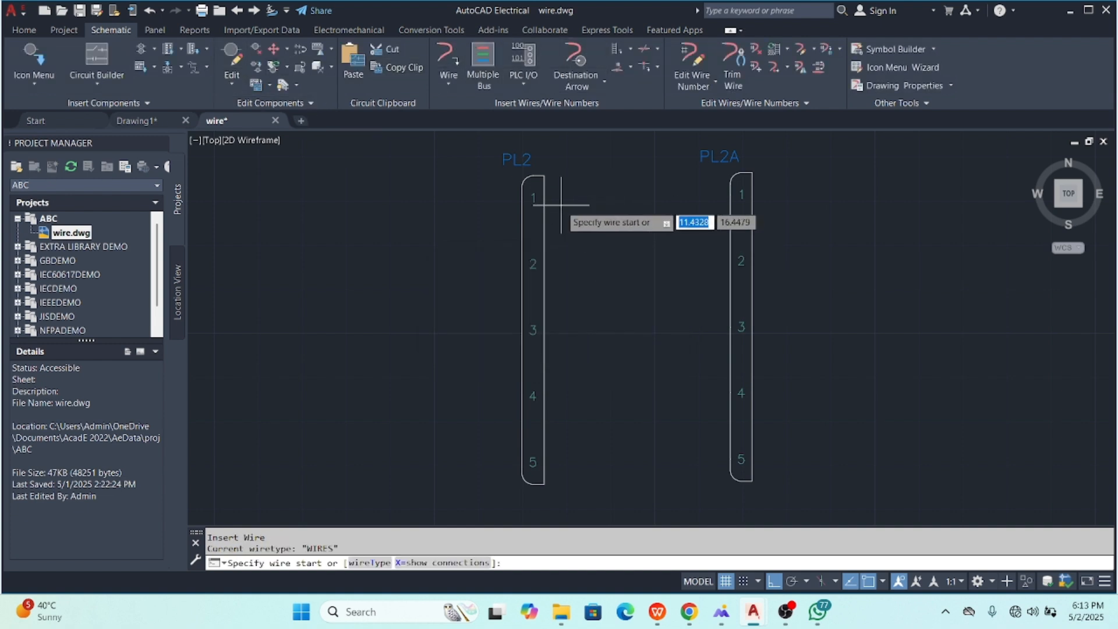
click(542, 198)
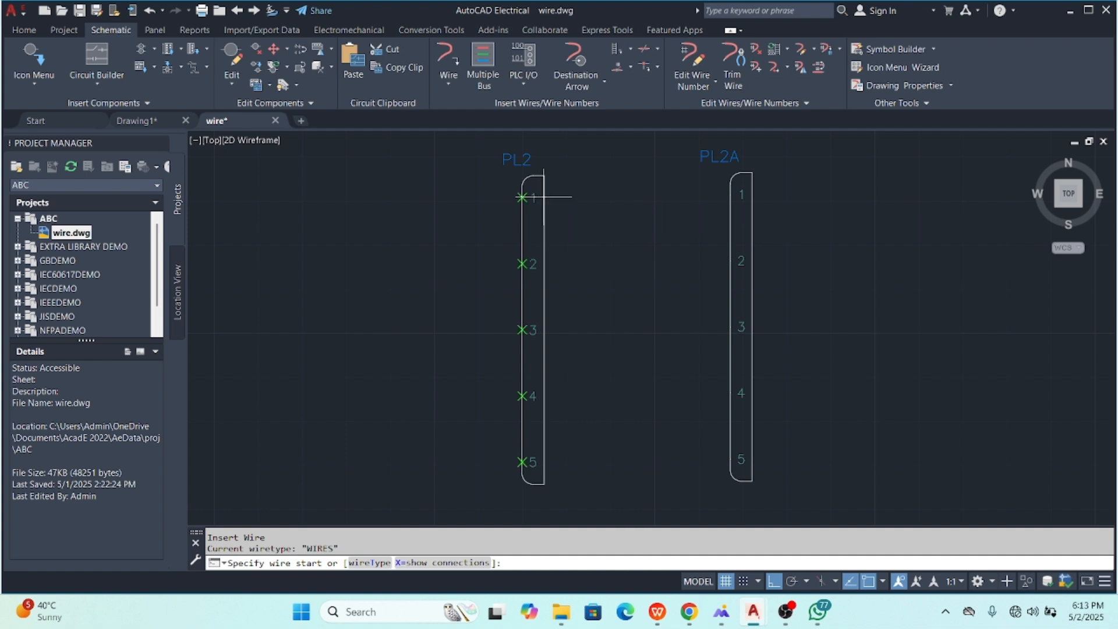
click(739, 197)
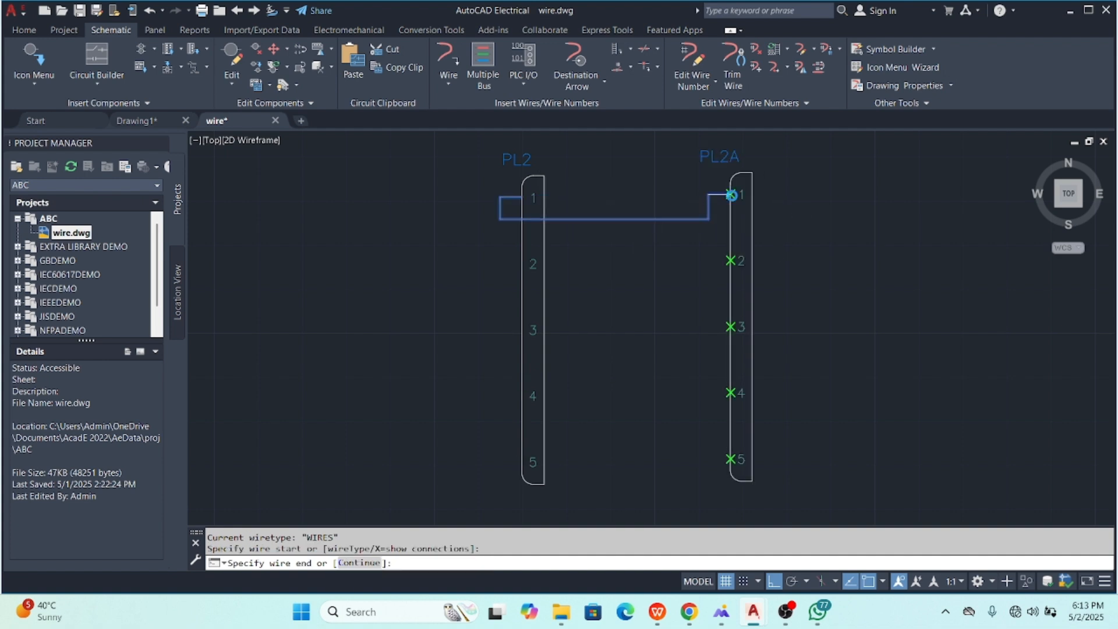
click(532, 263)
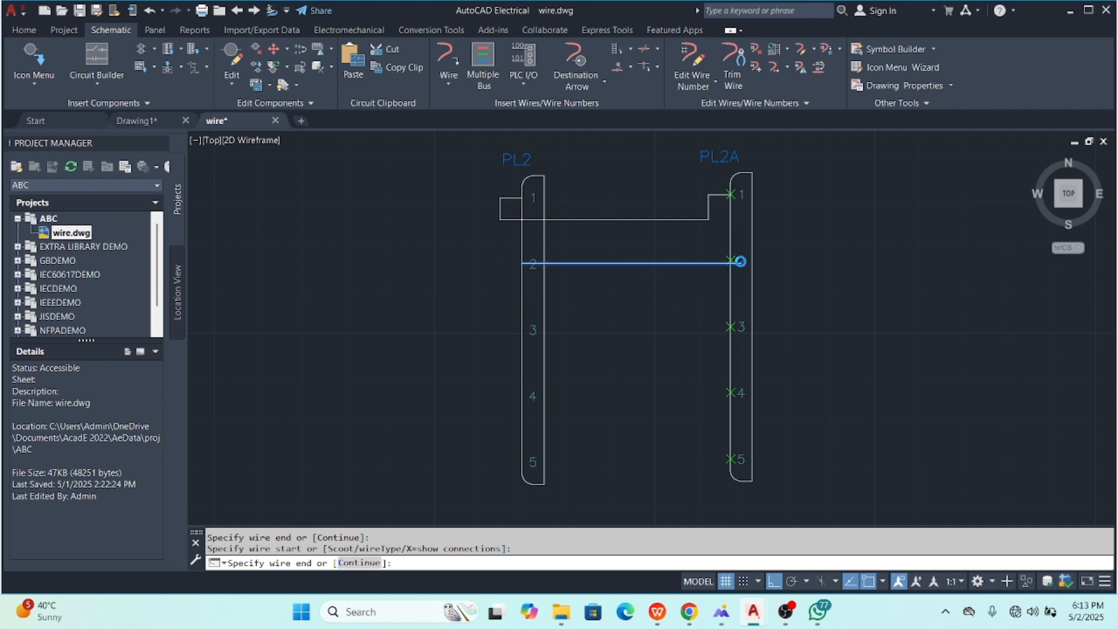
click(740, 260)
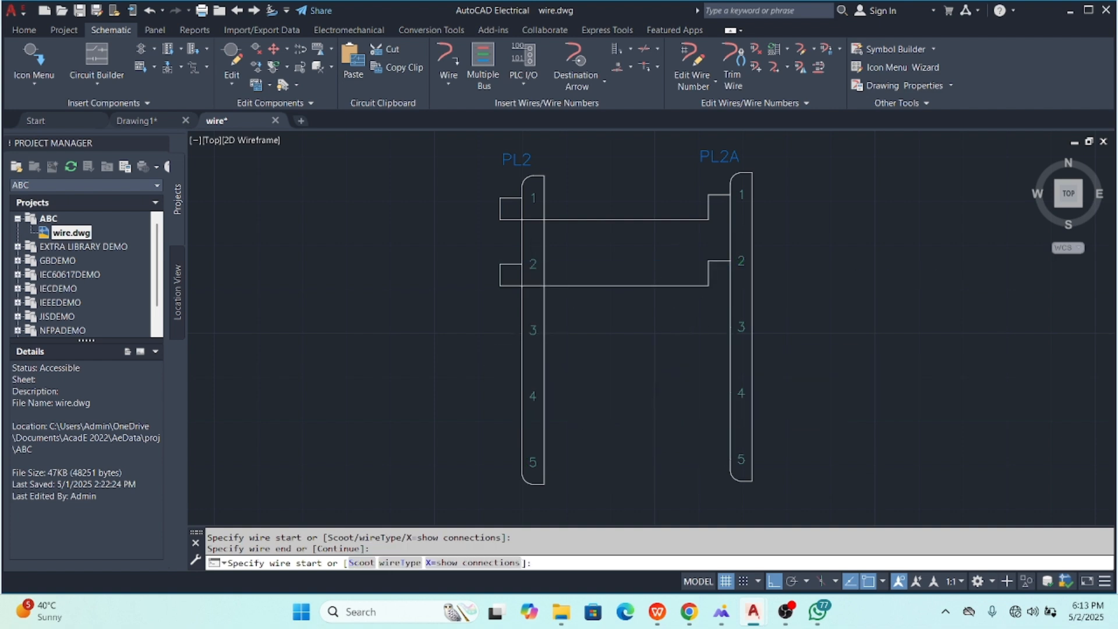
click(532, 330)
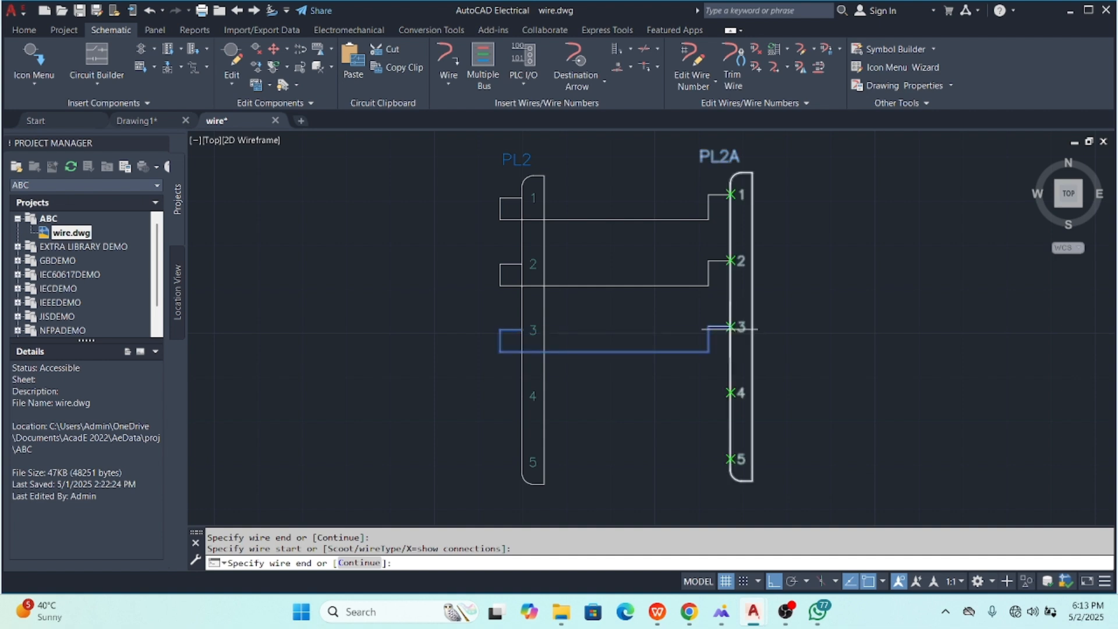
click(730, 328)
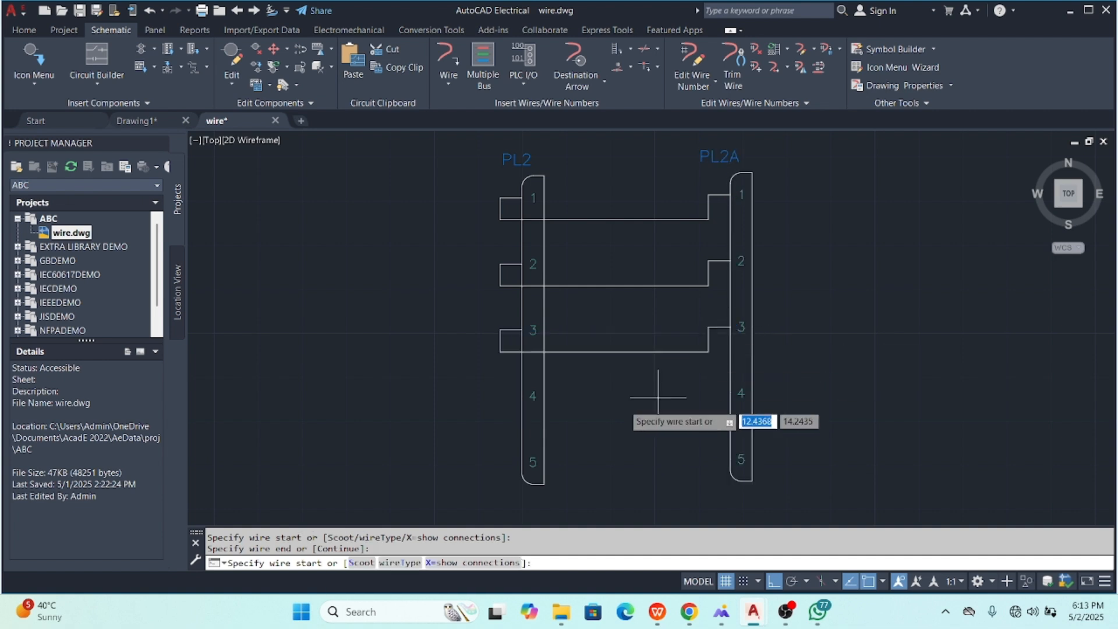
click(530, 396)
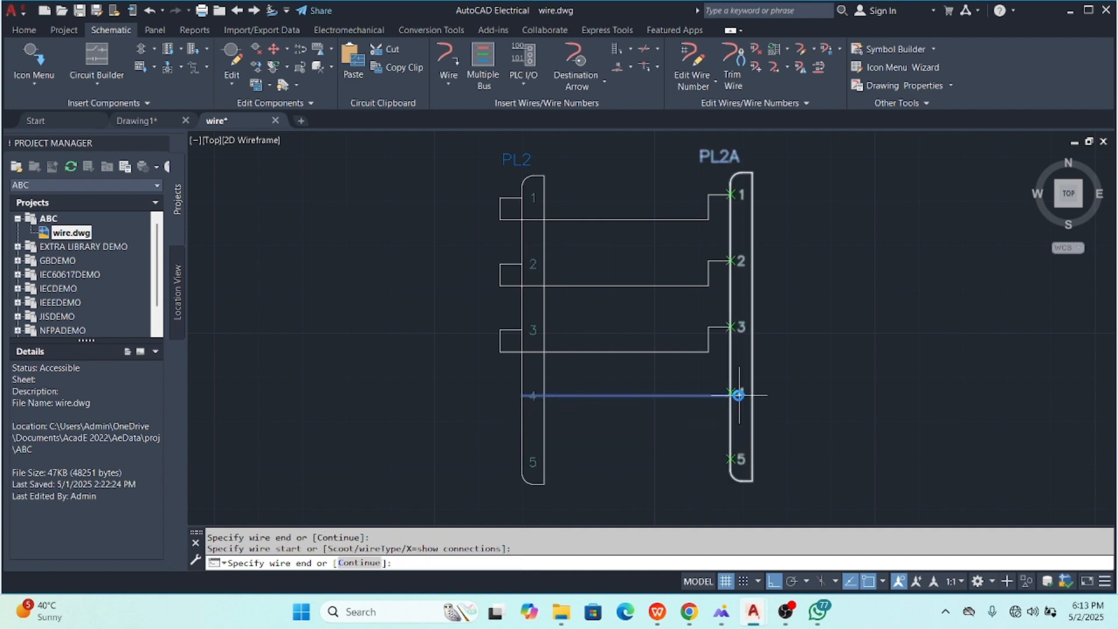
click(740, 393)
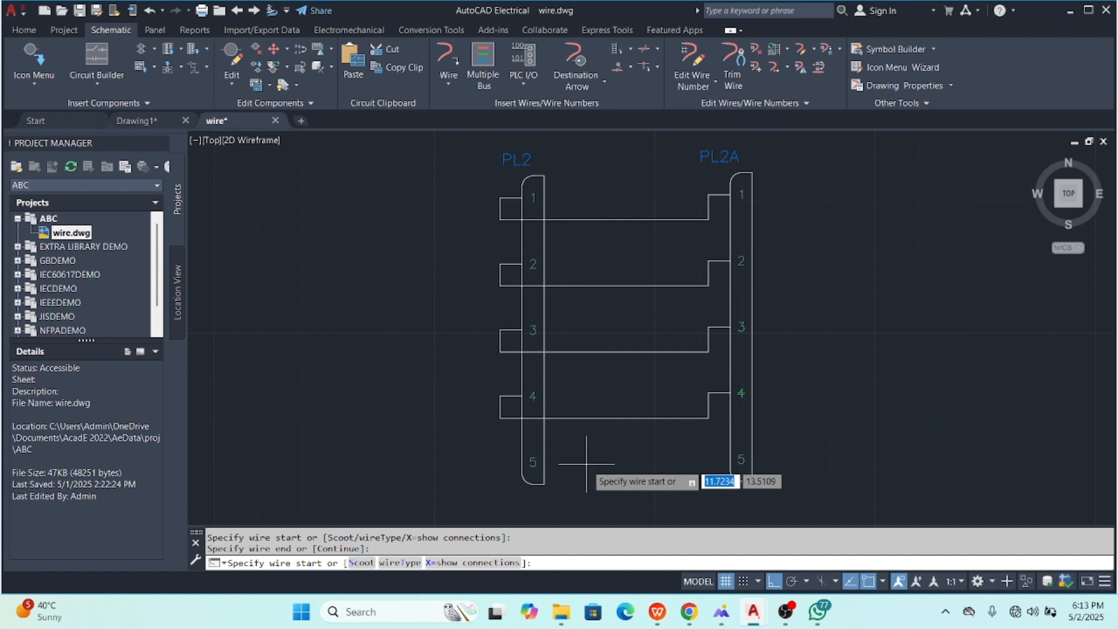
click(531, 461)
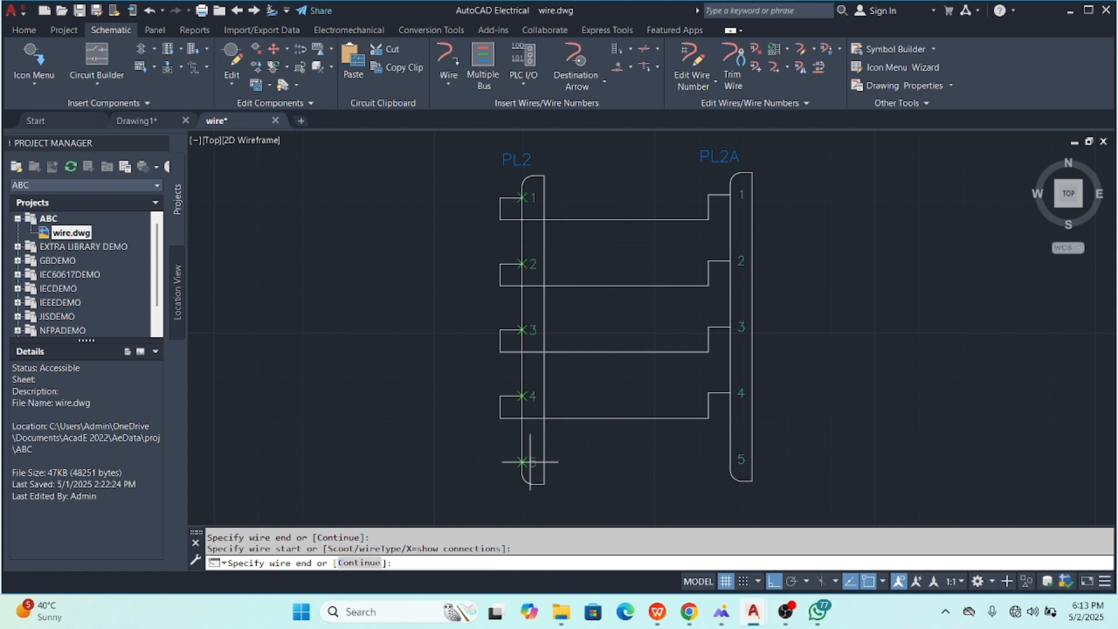
click(743, 458)
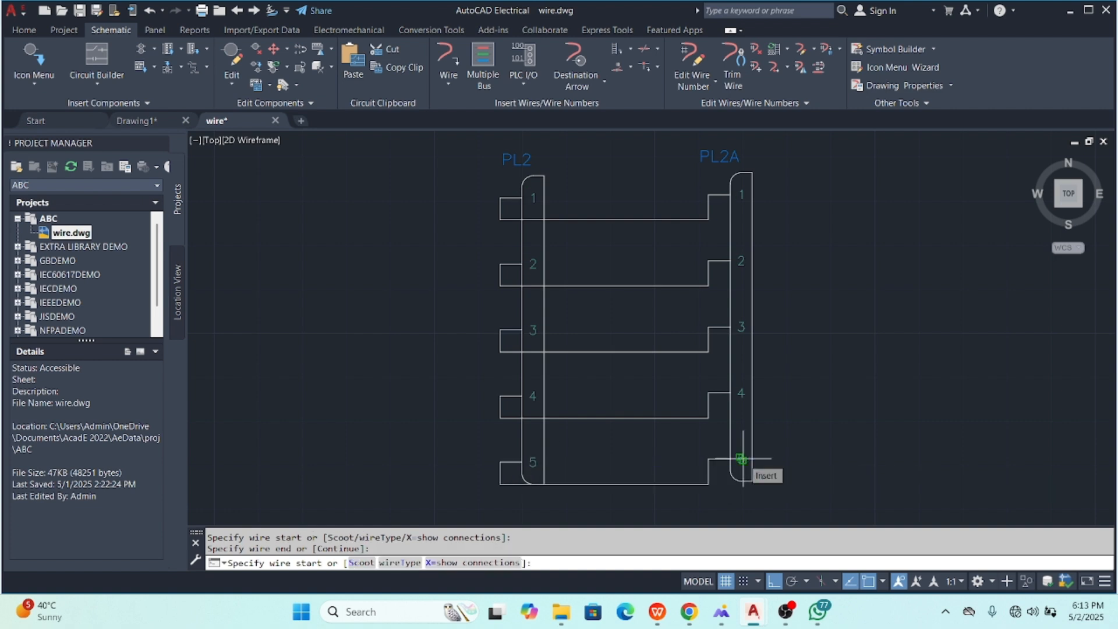
key(Escape)
- Erase the five long horizontal wire segments between the two connectors
click(666, 189)
click(627, 488)
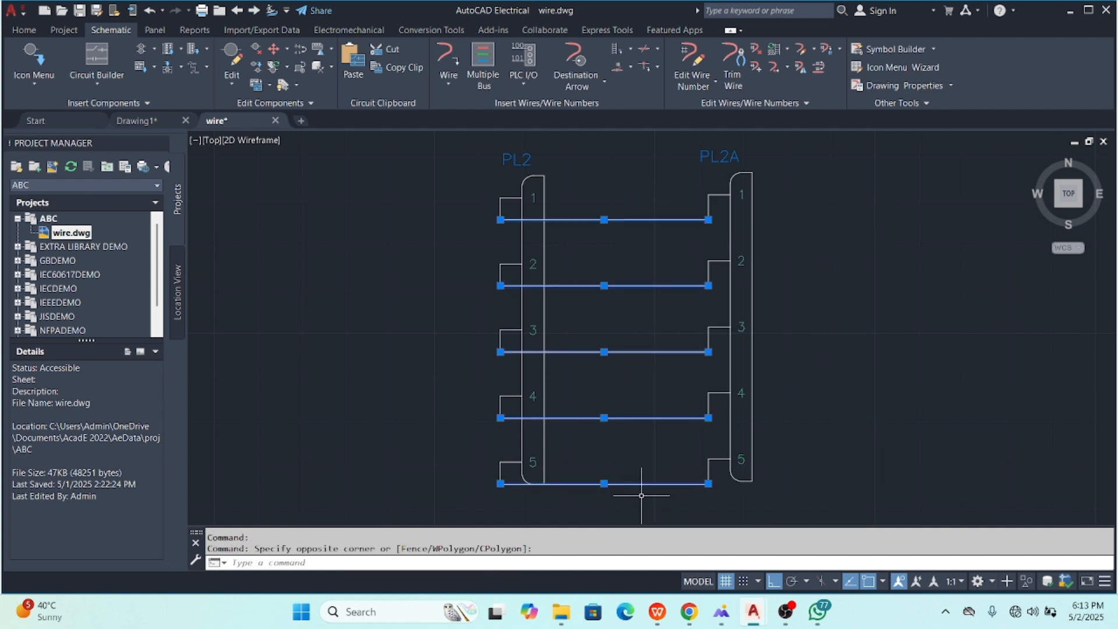
key(Delete)
click(507, 212)
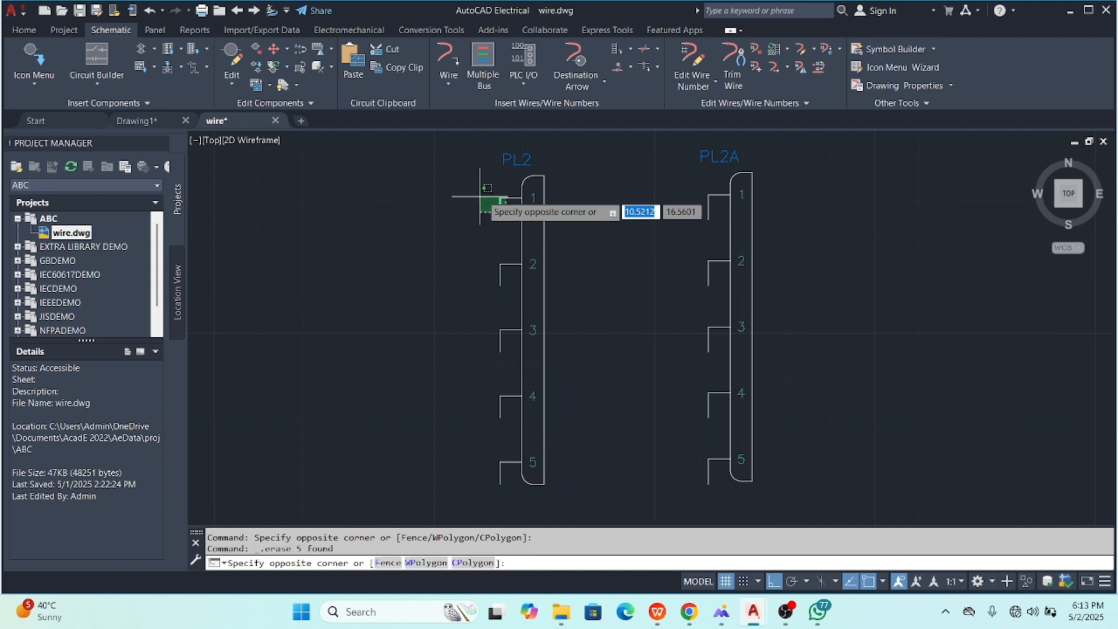
click(457, 195)
key(Escape)
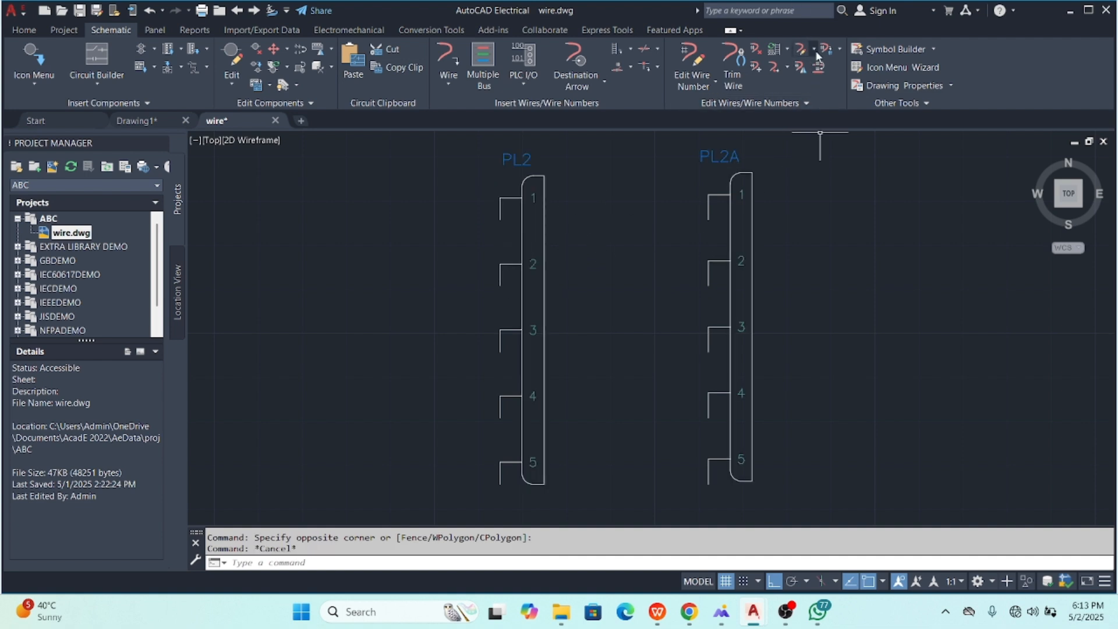
click(630, 50)
click(629, 50)
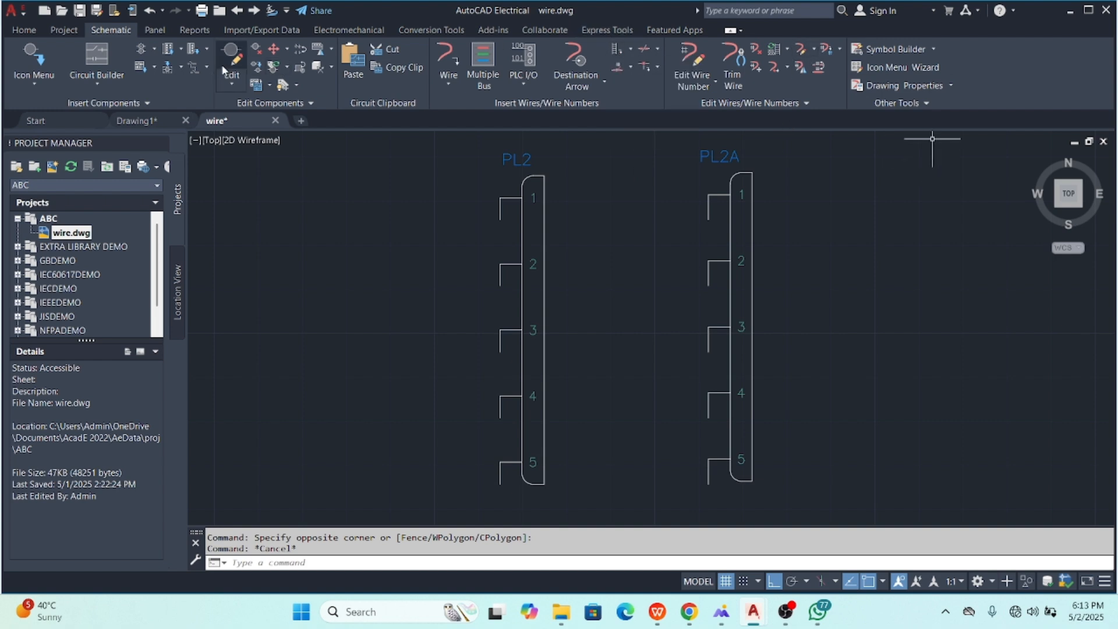
- Reverse connector PL2 so its plug side faces connector PL2A
click(333, 50)
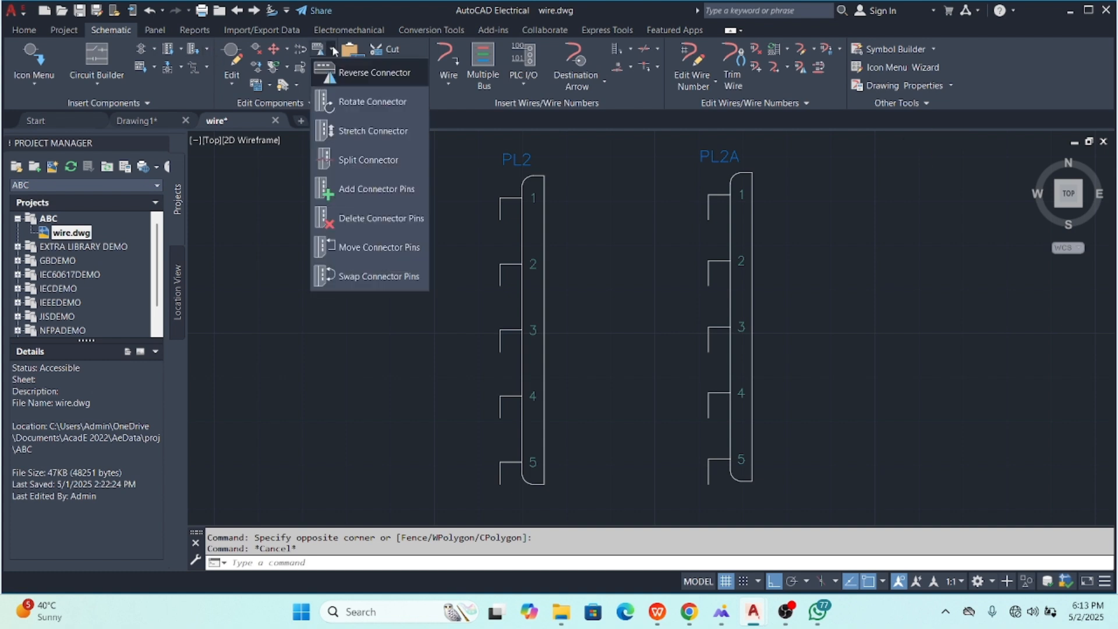
click(343, 78)
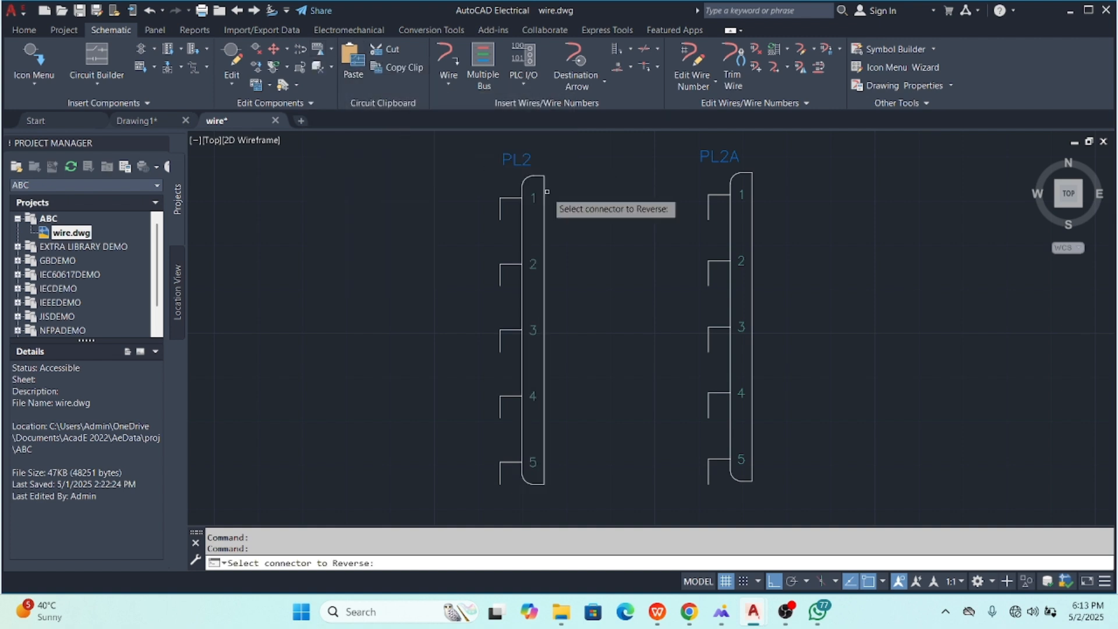
click(331, 51)
click(336, 73)
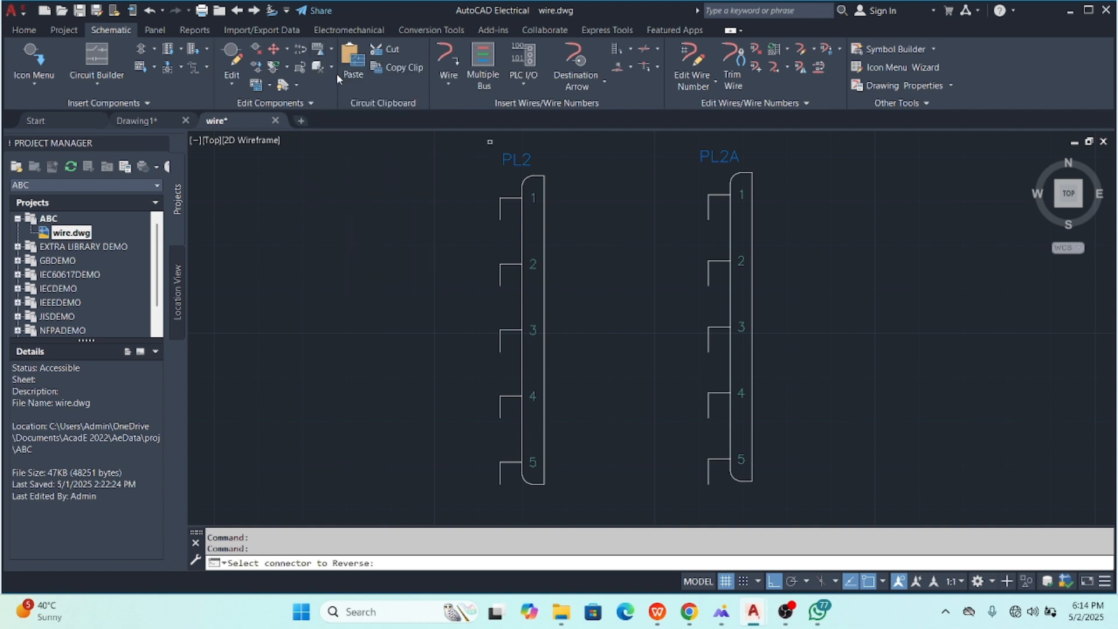
click(527, 198)
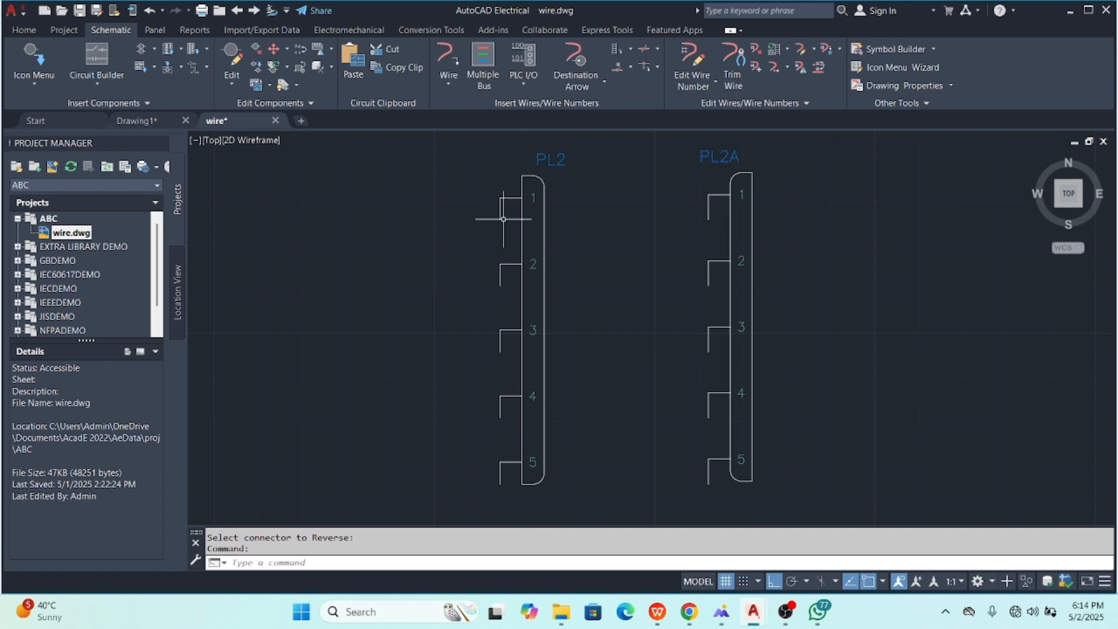
- Erase the leftover wire stubs beside the pins of both connectors, PL2 and PL2A
click(506, 188)
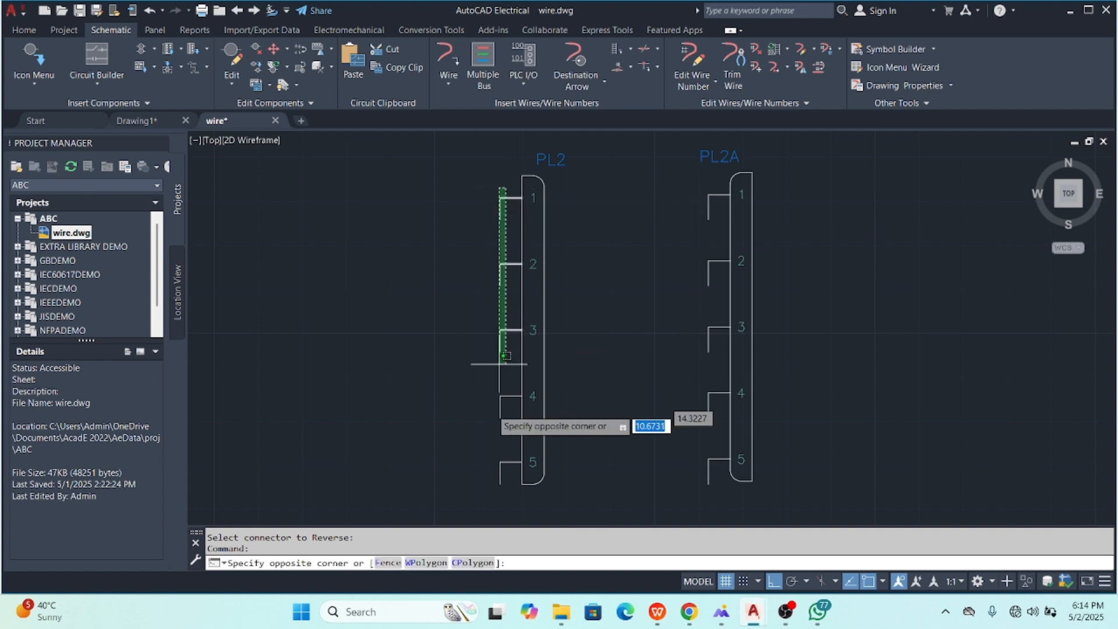
click(495, 487)
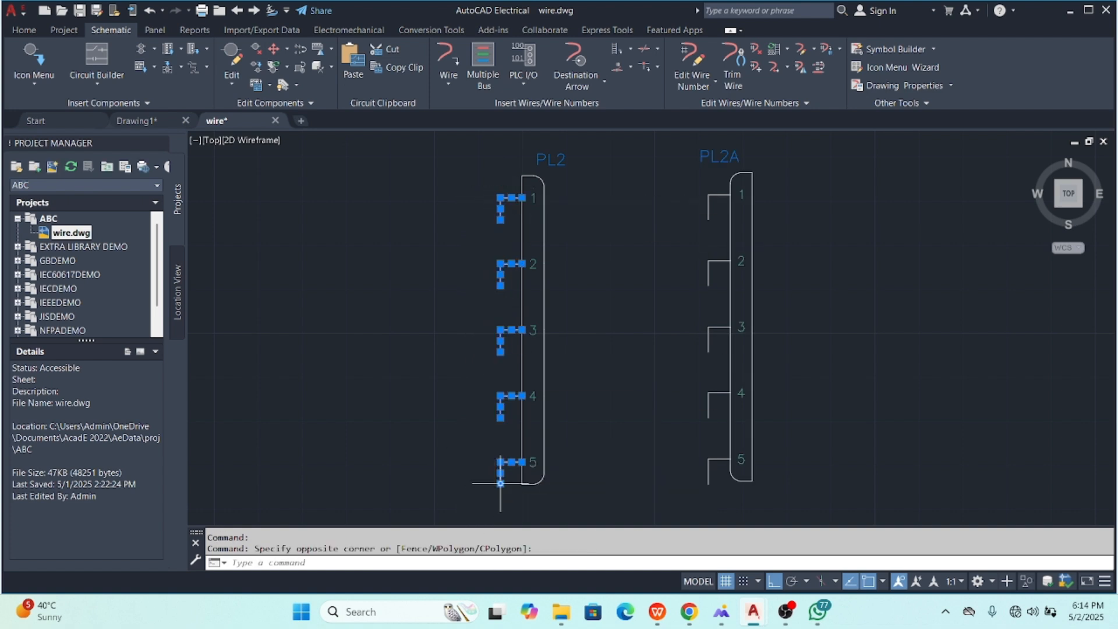
key(Delete)
click(737, 183)
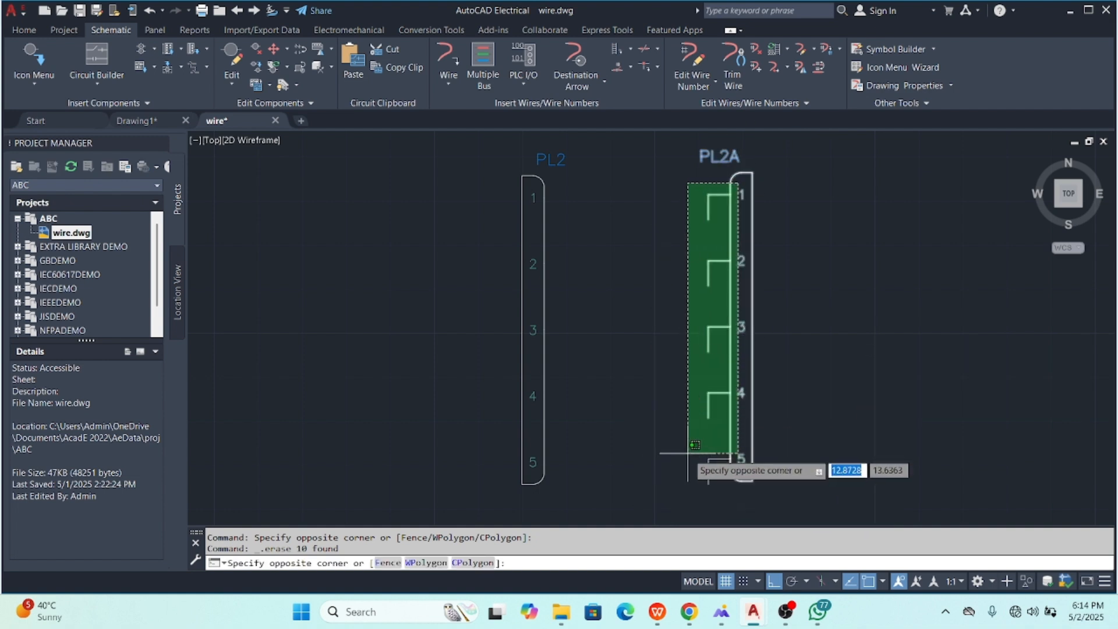
key(Escape)
click(714, 183)
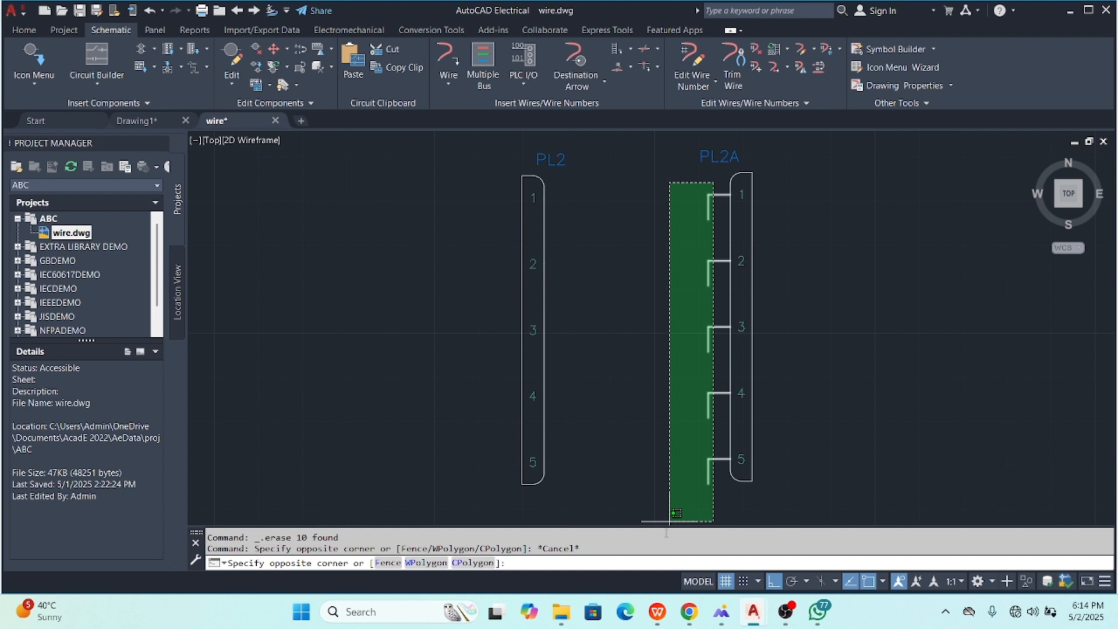
click(675, 483)
key(Delete)
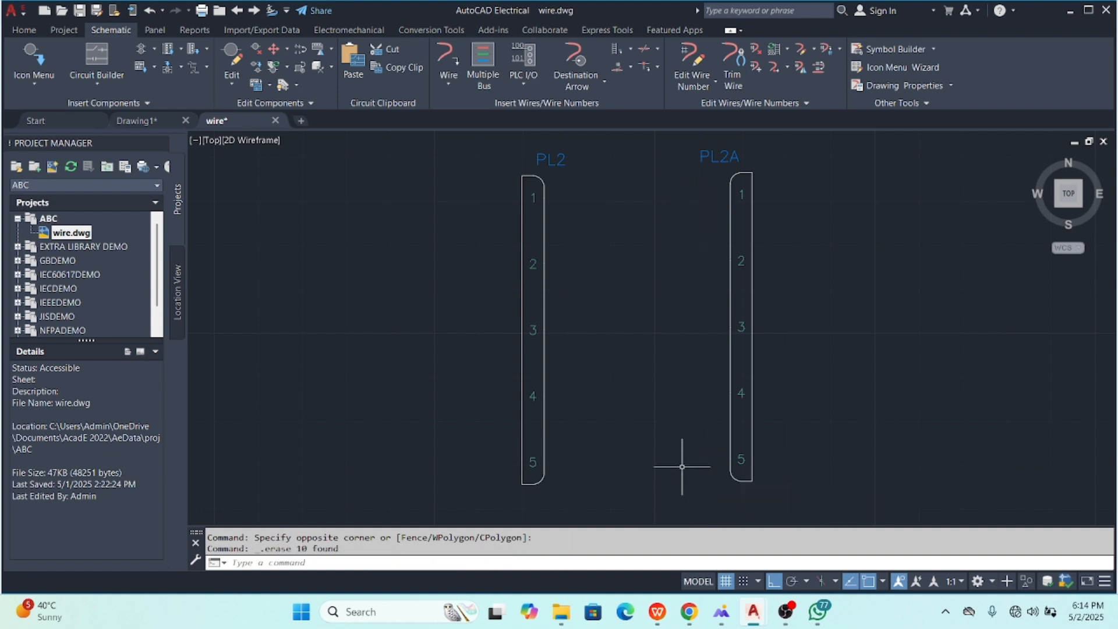
- Draw a wire from pin 1 of connector PL2 to pin 1 of connector PL2A
click(447, 58)
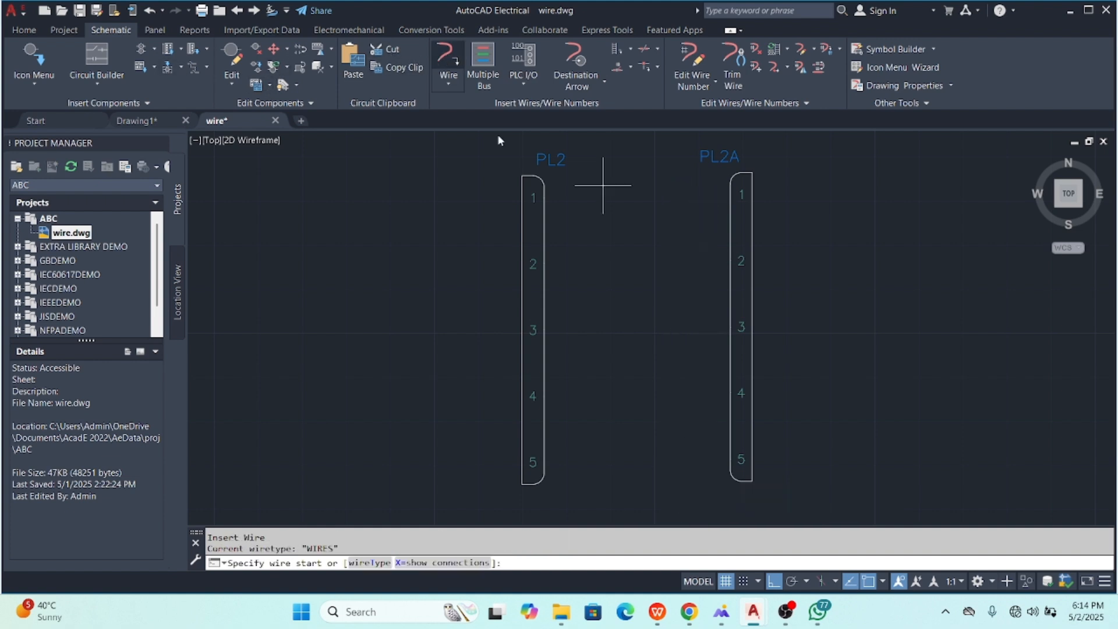
click(542, 198)
click(728, 194)
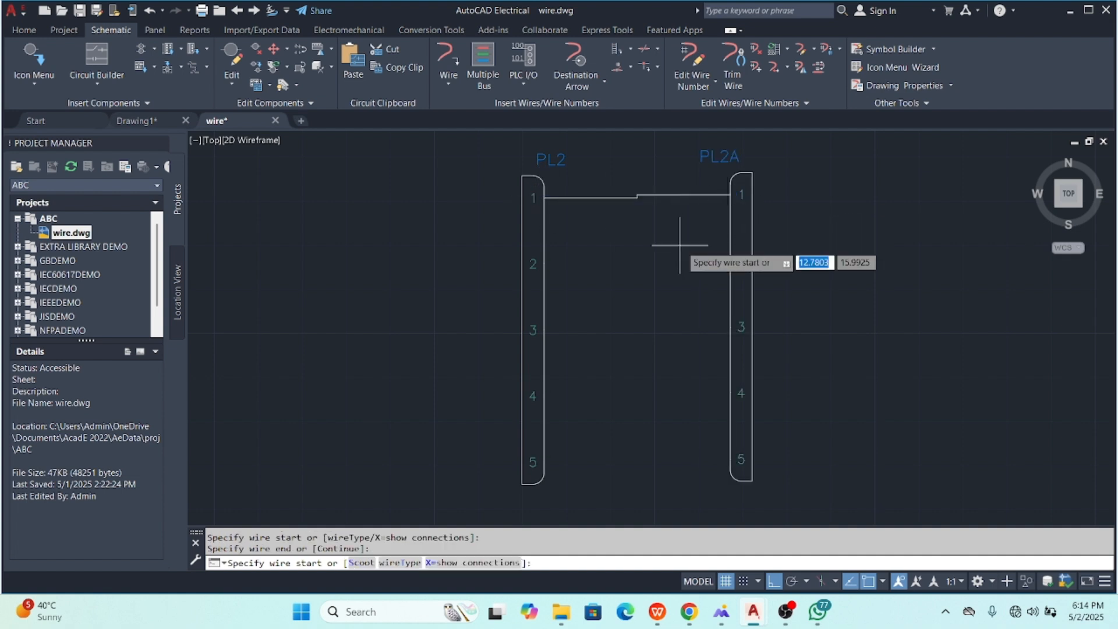
key(Escape)
scroll(640, 195, up, 3)
scroll(647, 204, down, 3)
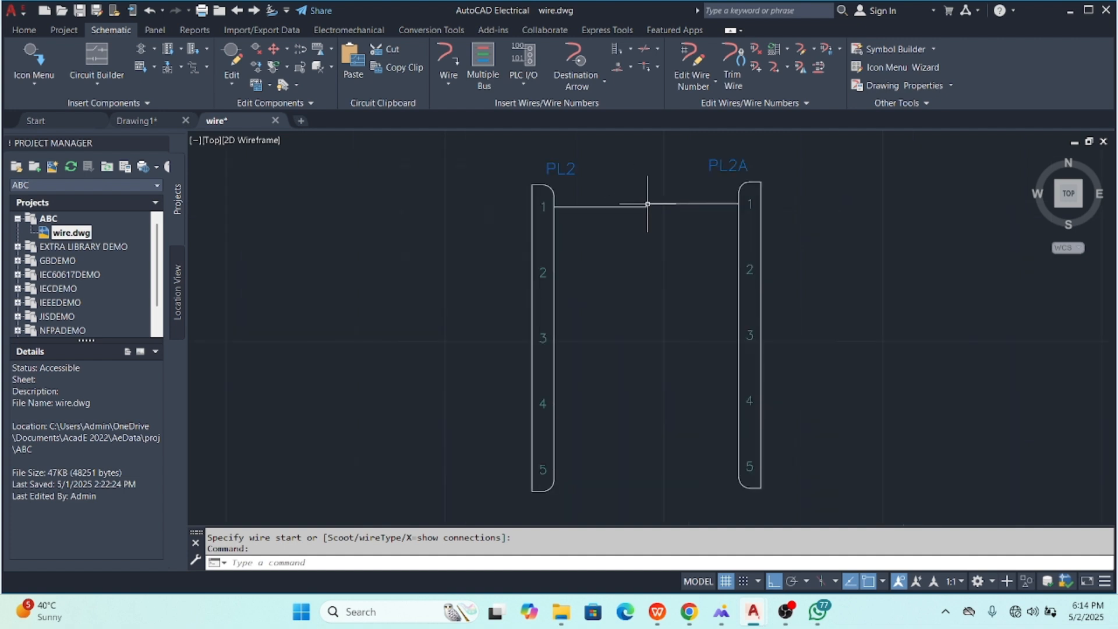
- Rotate connector PL2 in 90-degree increments through a full turn, back to its original orientation
click(332, 51)
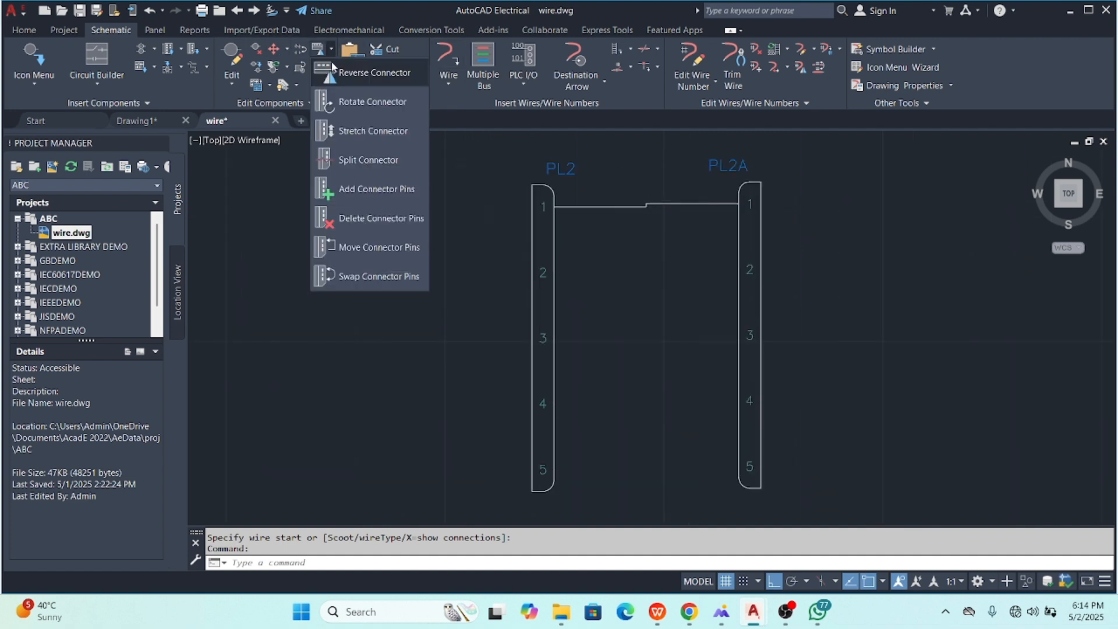
click(358, 102)
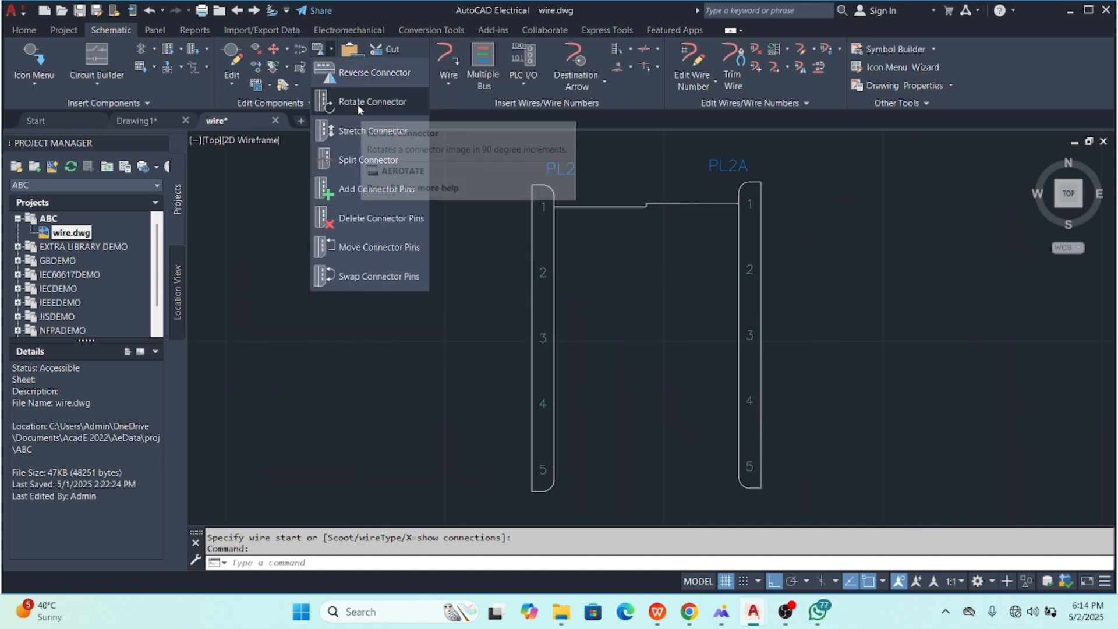
click(555, 279)
click(621, 183)
scroll(535, 175, down, 5)
scroll(538, 170, up, 4)
scroll(538, 169, down, 2)
middle_drag(537, 168, 536, 281)
click(534, 268)
click(488, 329)
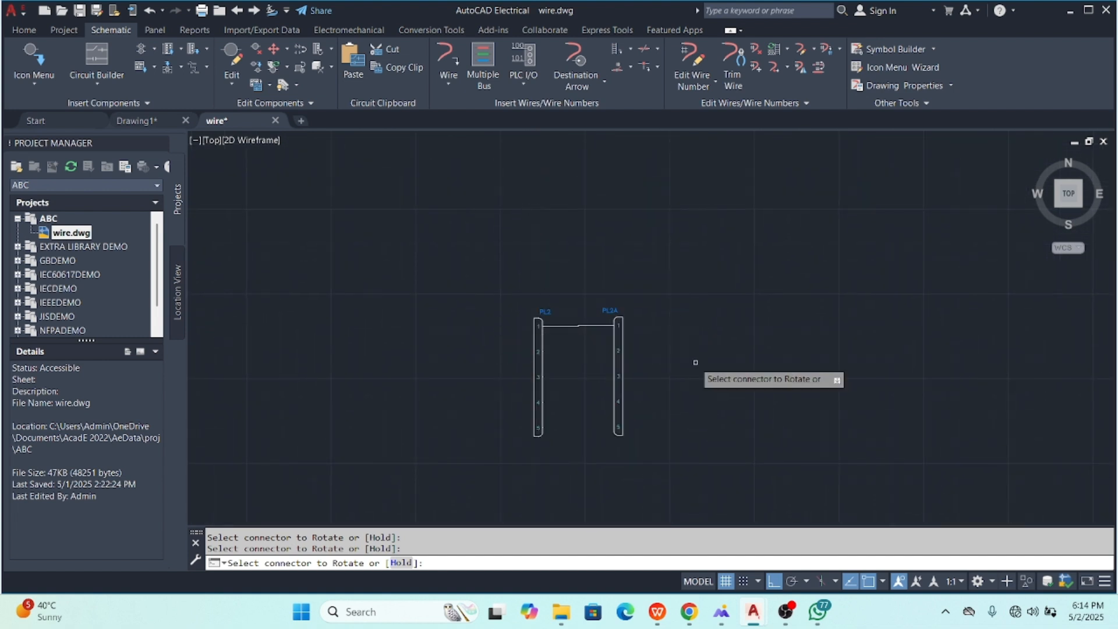
key(Return)
click(324, 48)
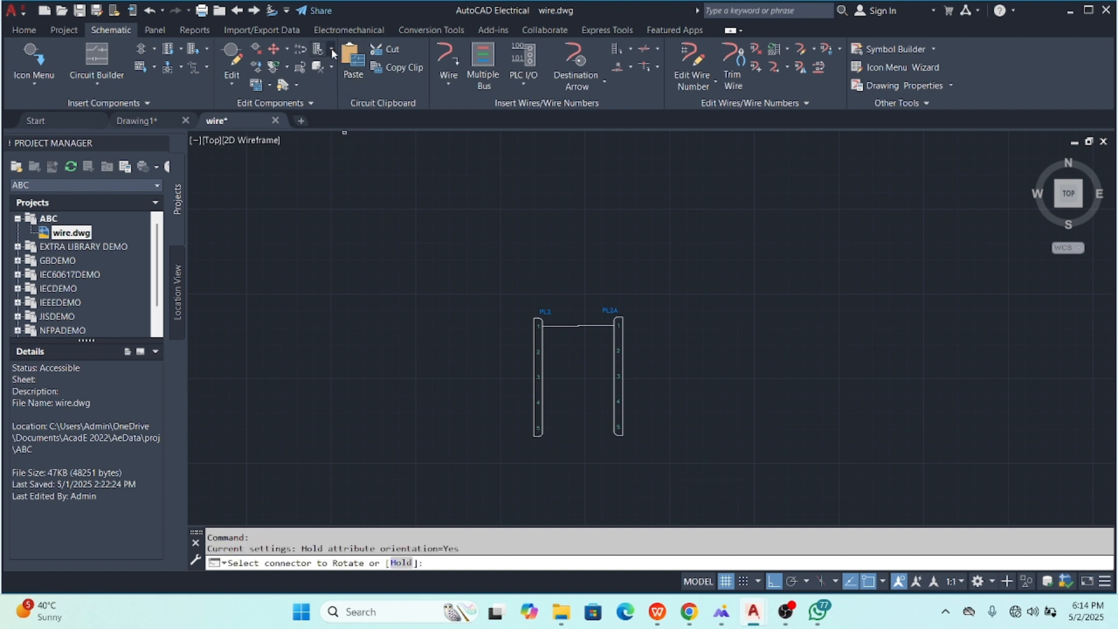
- Stretch the pin 5 end of connector PL2 so the shell ends just below that pin
click(331, 48)
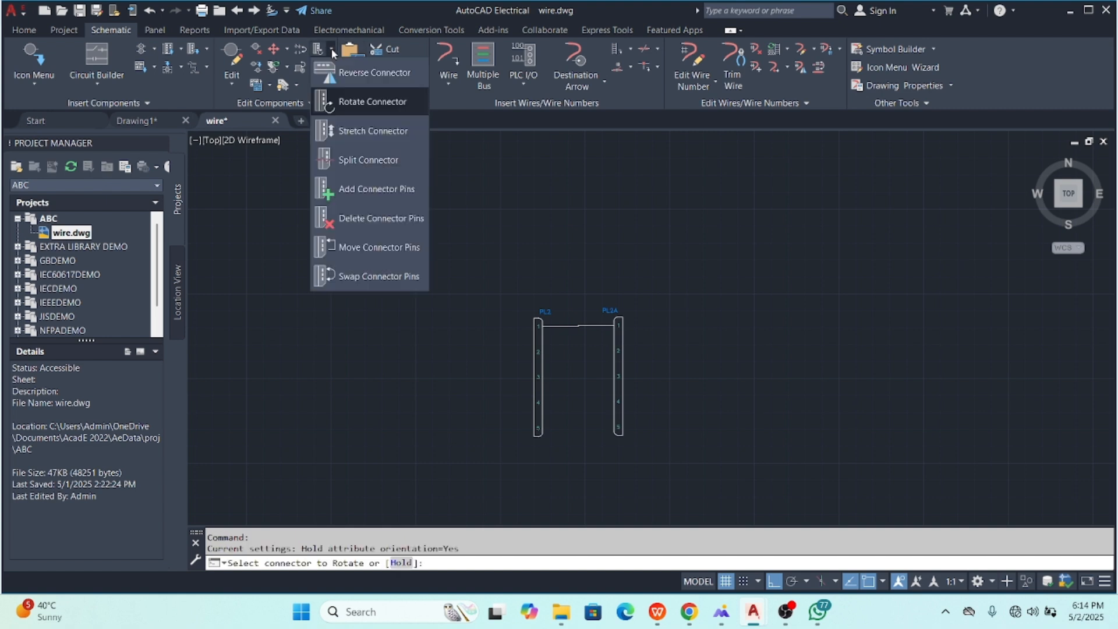
click(346, 135)
scroll(542, 435, up, 6)
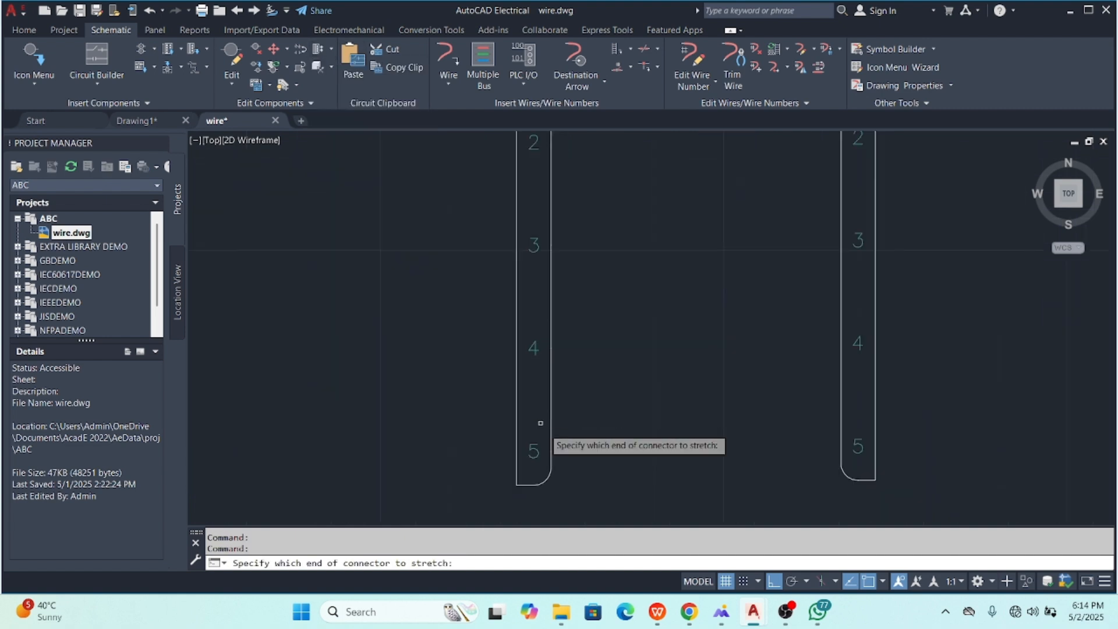
click(550, 447)
scroll(561, 444, down, 4)
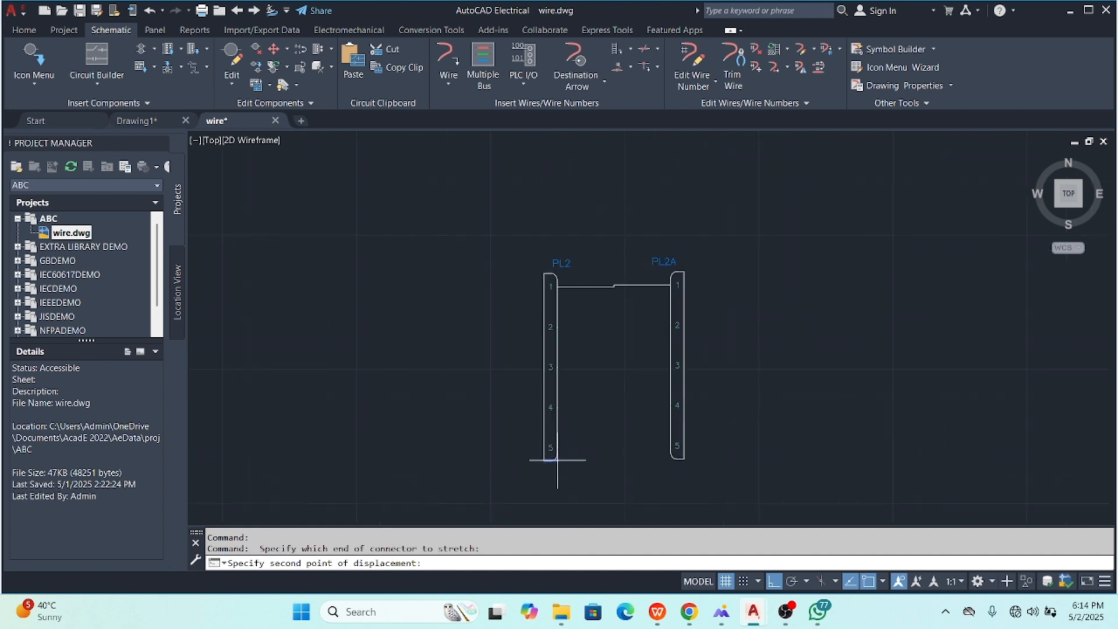
click(556, 459)
click(555, 459)
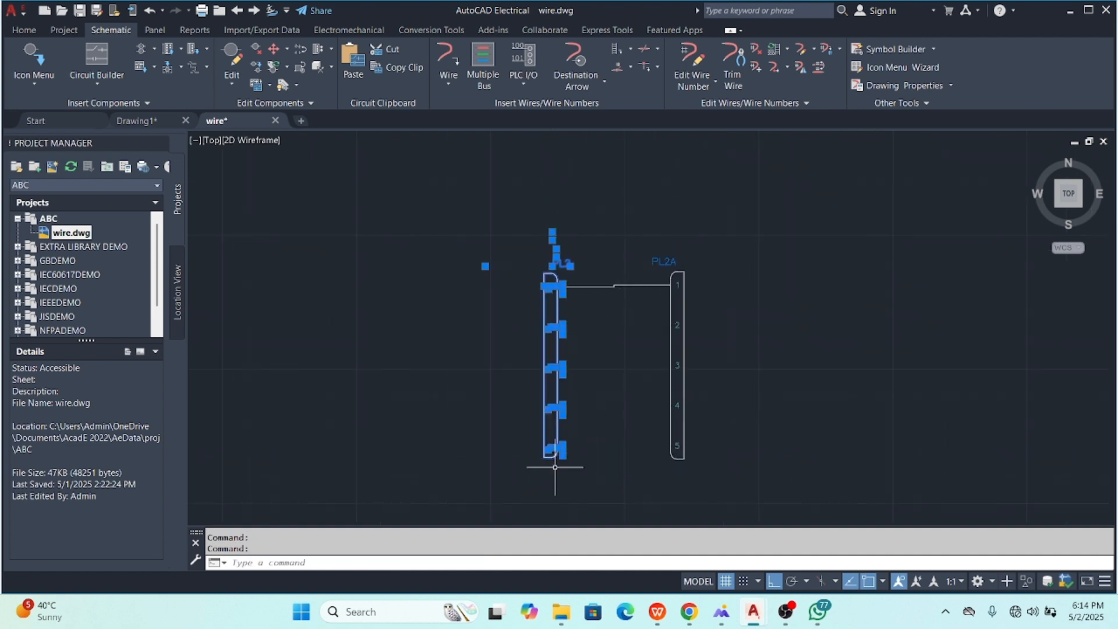
key(Escape)
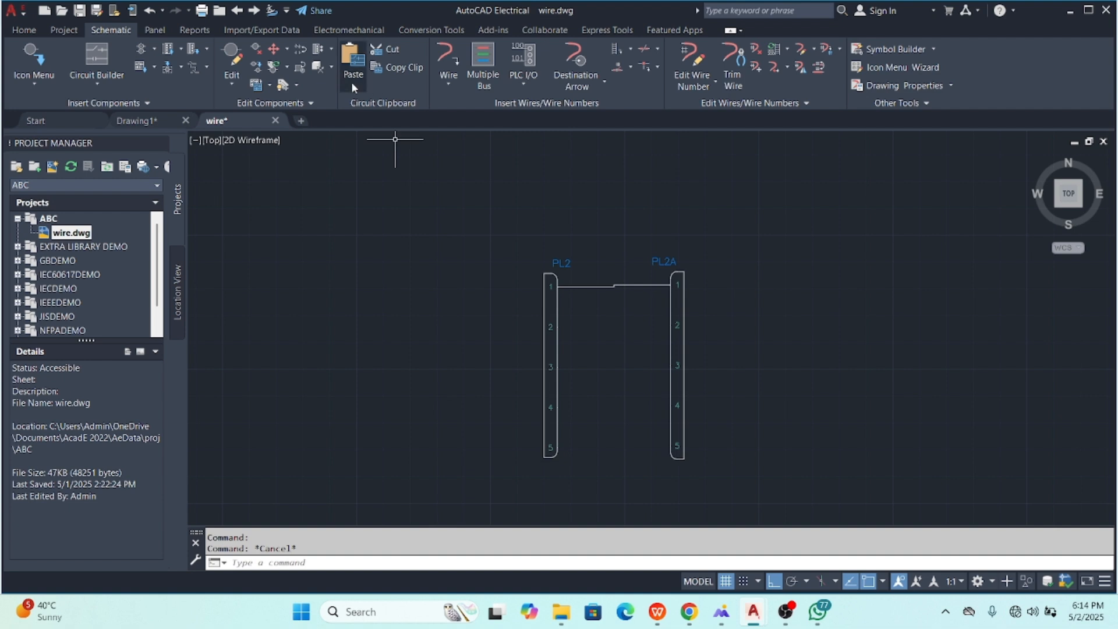
- Split connector PL2 between pins 2 and 3 and place the child block with pins 3 to 5 left of the parent
click(331, 49)
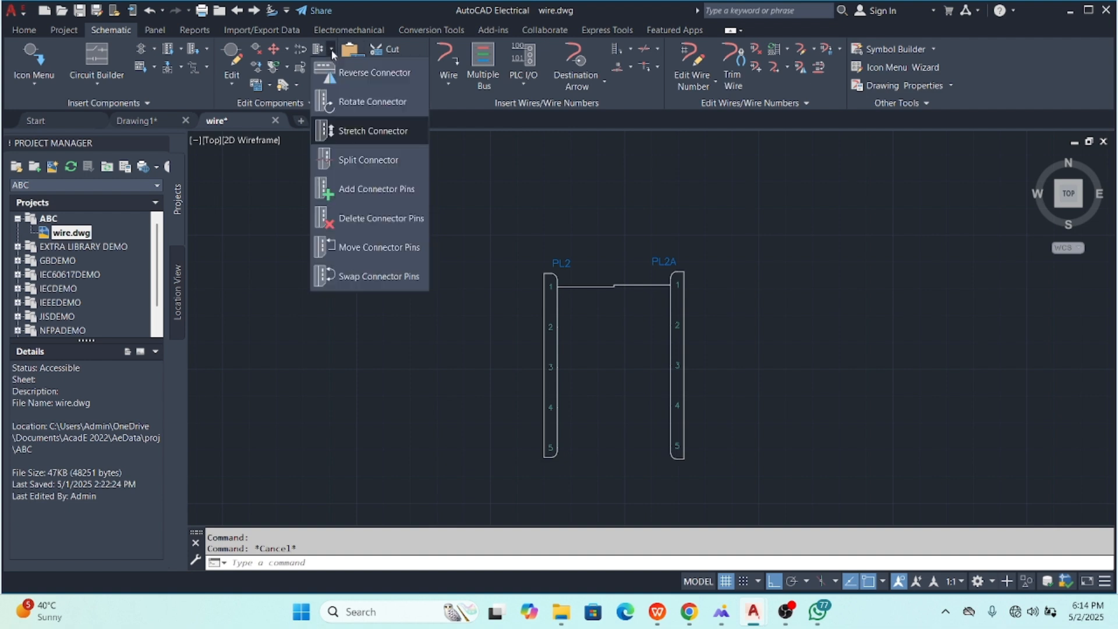
click(357, 163)
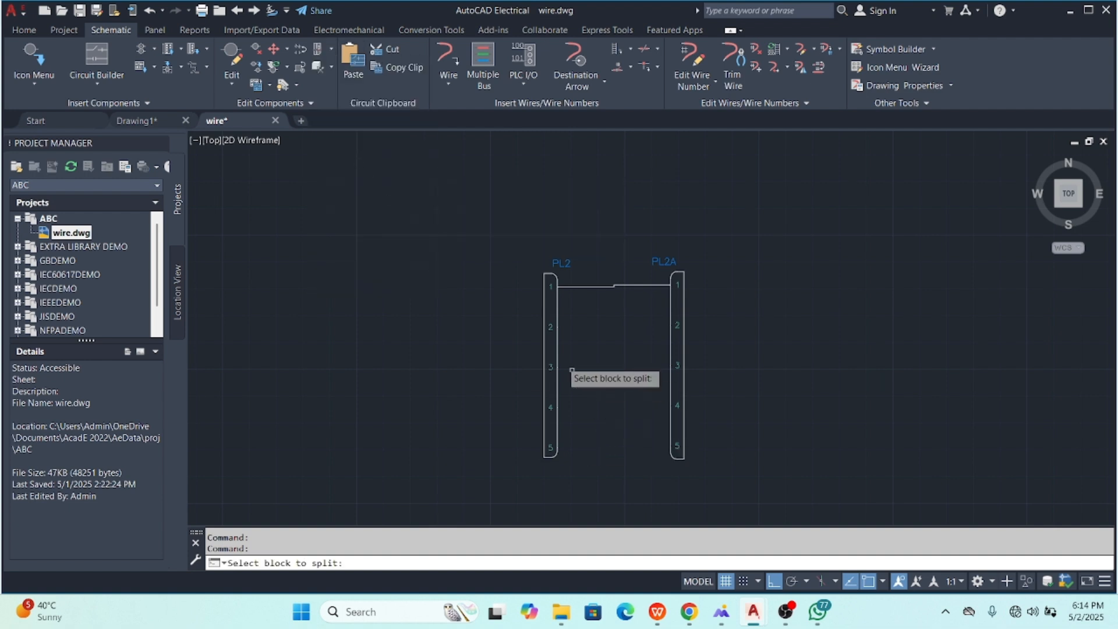
click(552, 395)
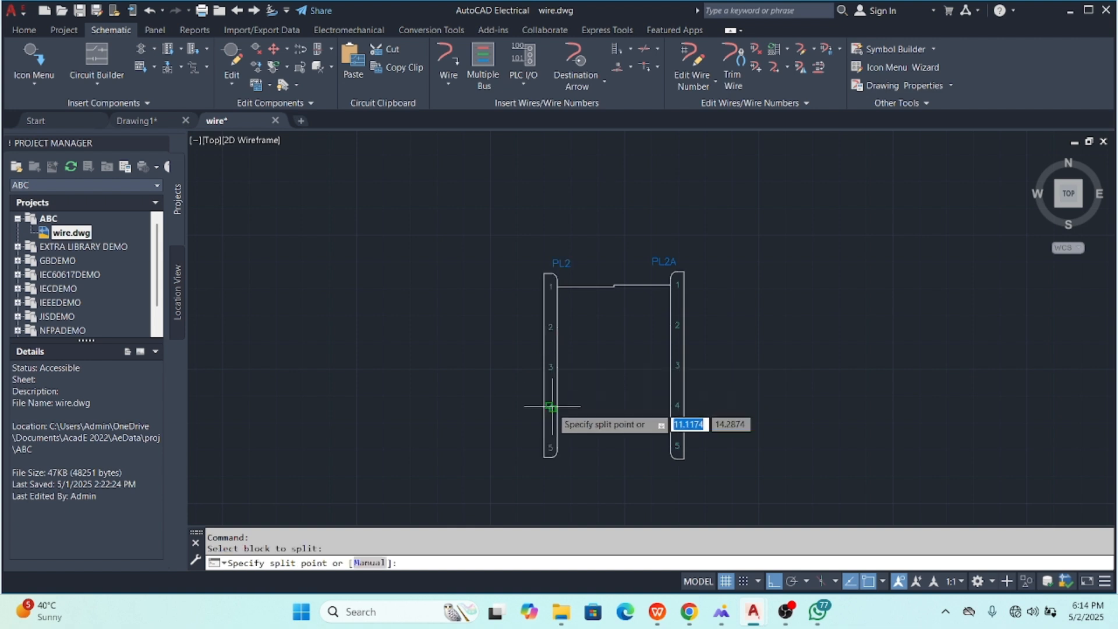
scroll(556, 366, up, 5)
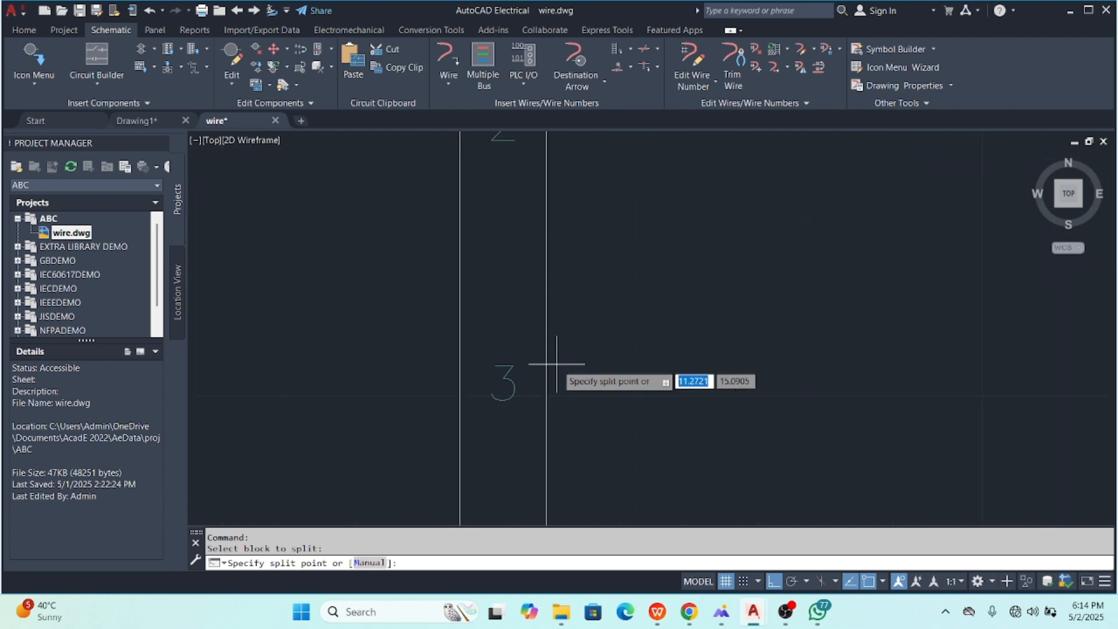
scroll(553, 373, down, 4)
click(552, 370)
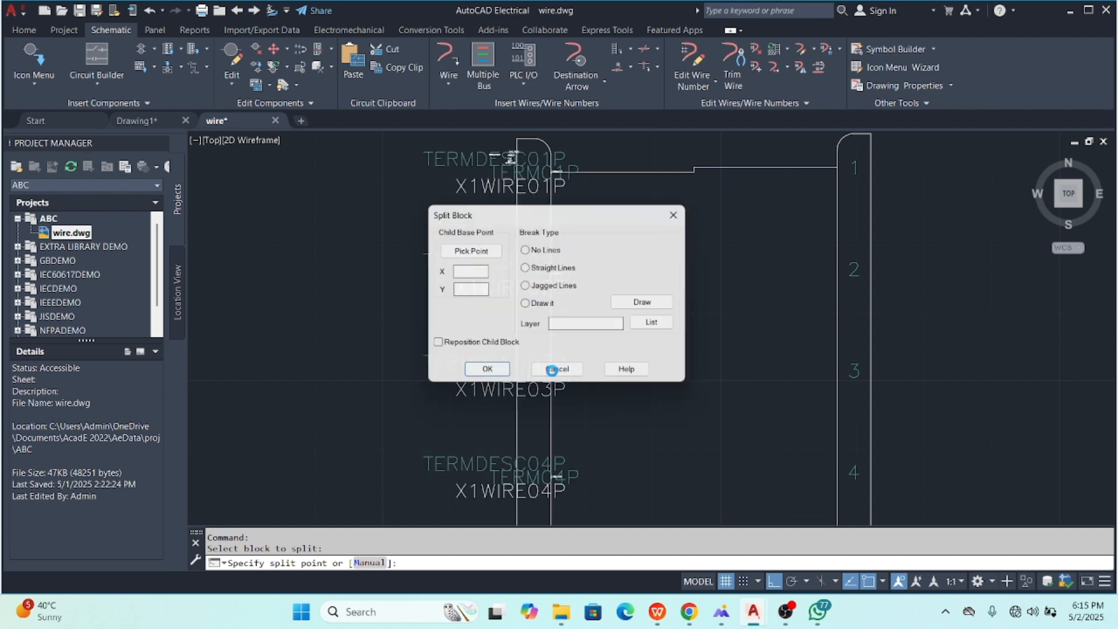
click(487, 374)
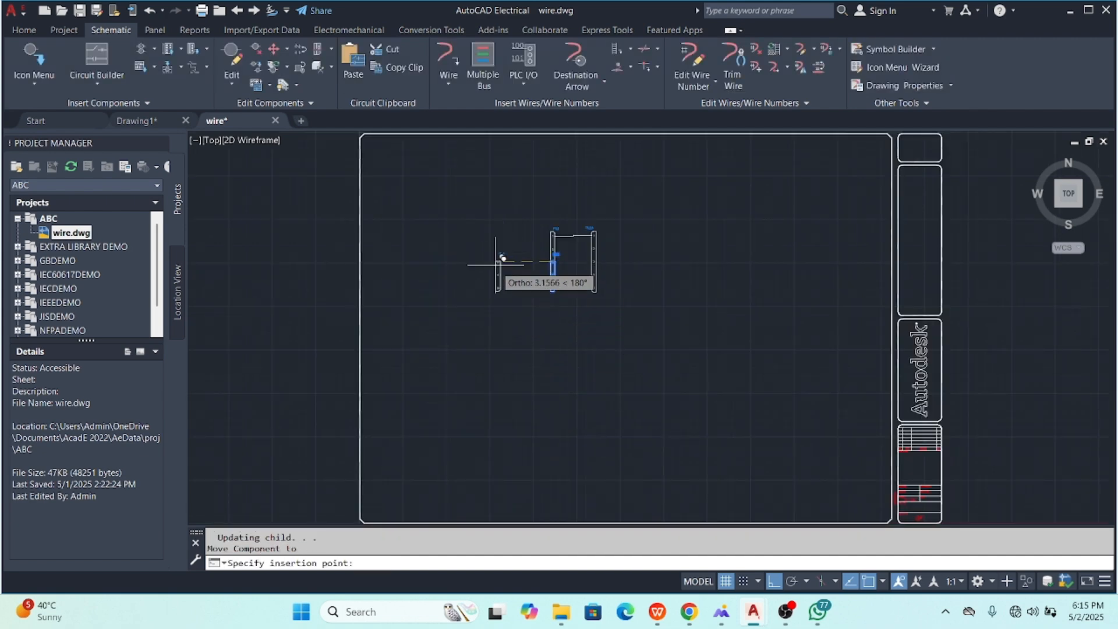
click(534, 270)
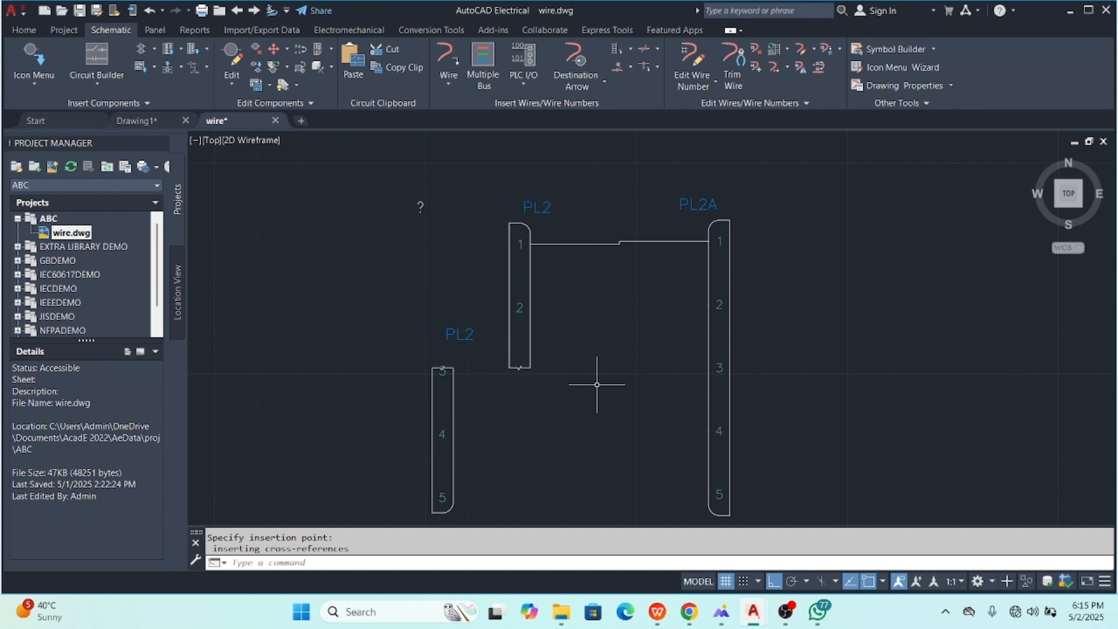
- Add pins 6 to 10 to connector PL2A: pin 6 at its lower end, and 7 to 10 between the existing pins going upward
click(331, 50)
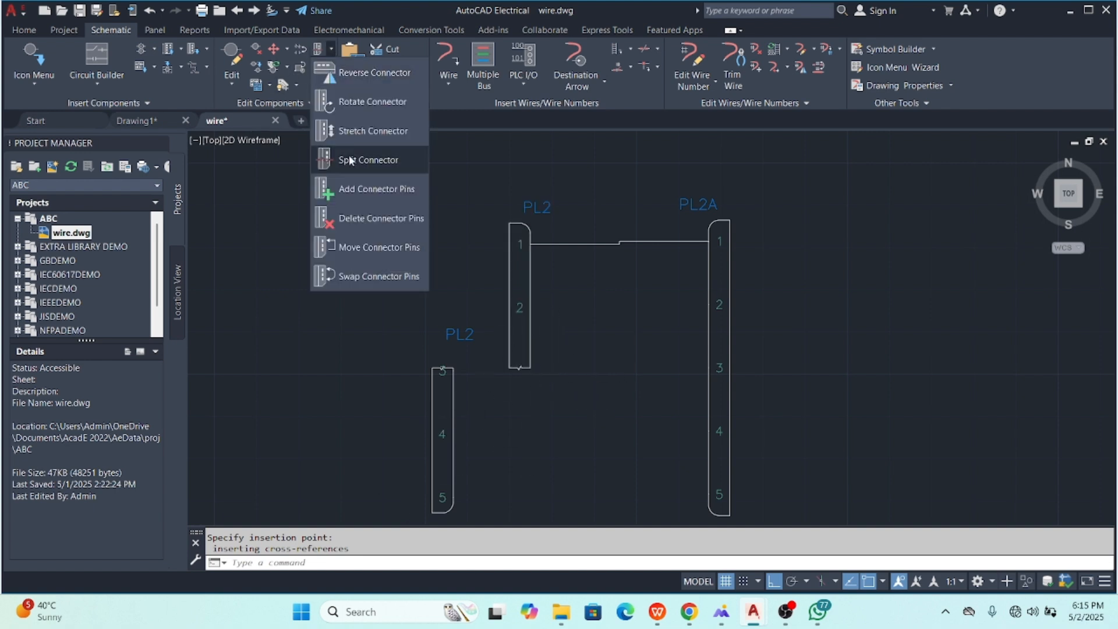
click(356, 192)
middle_drag(712, 387, 679, 278)
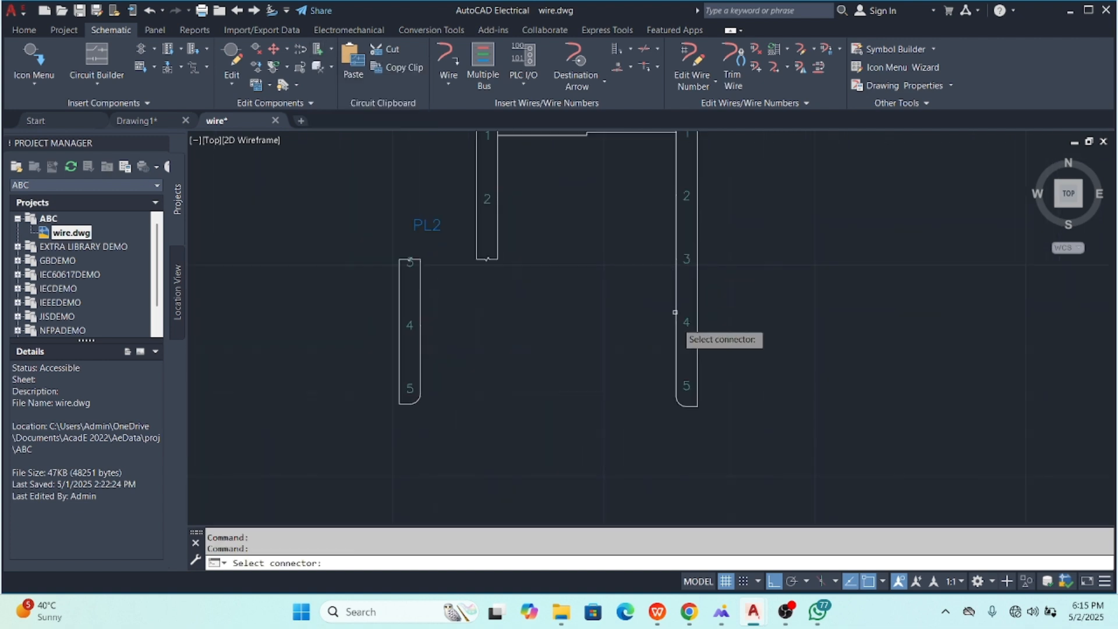
click(691, 405)
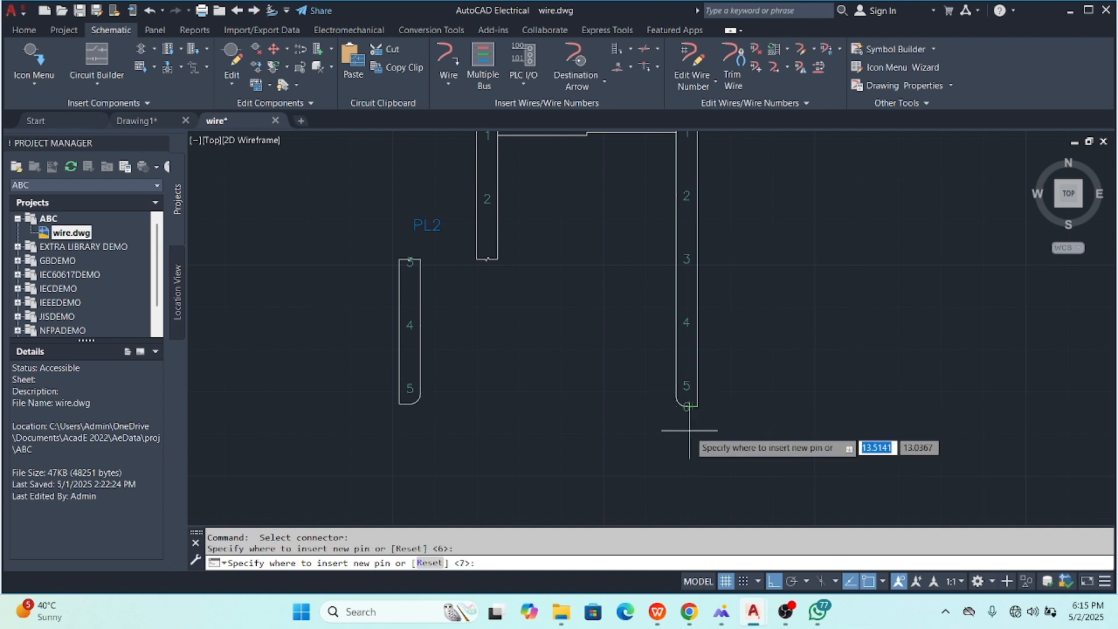
scroll(675, 390, up, 3)
click(655, 193)
scroll(687, 236, down, 3)
middle_drag(691, 234, 668, 323)
click(655, 198)
scroll(670, 217, down, 3)
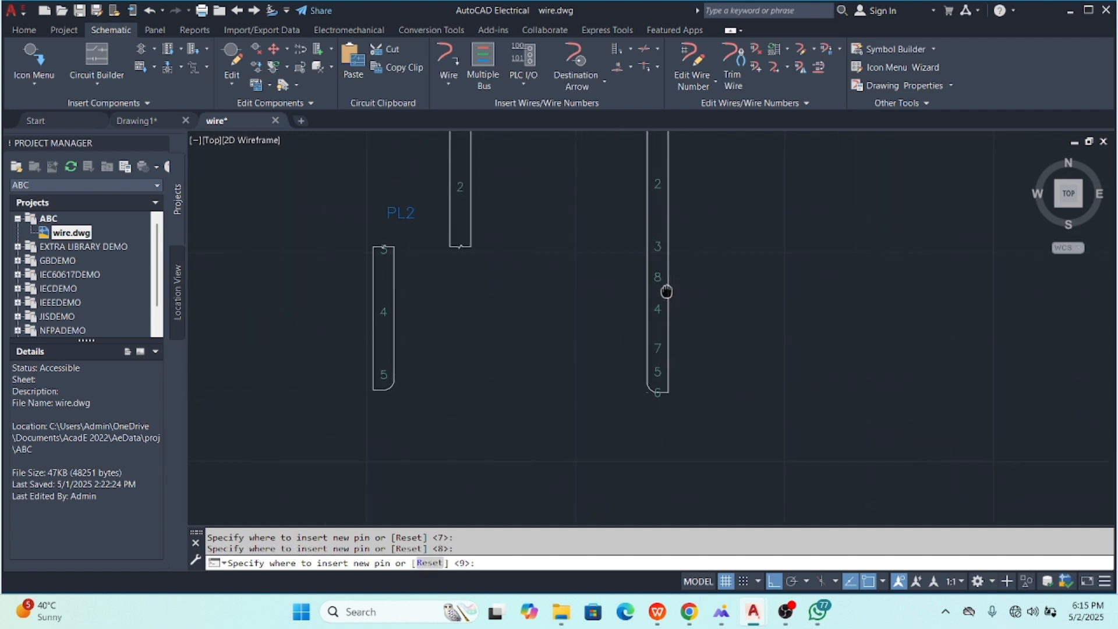
click(657, 216)
middle_drag(671, 211, 671, 261)
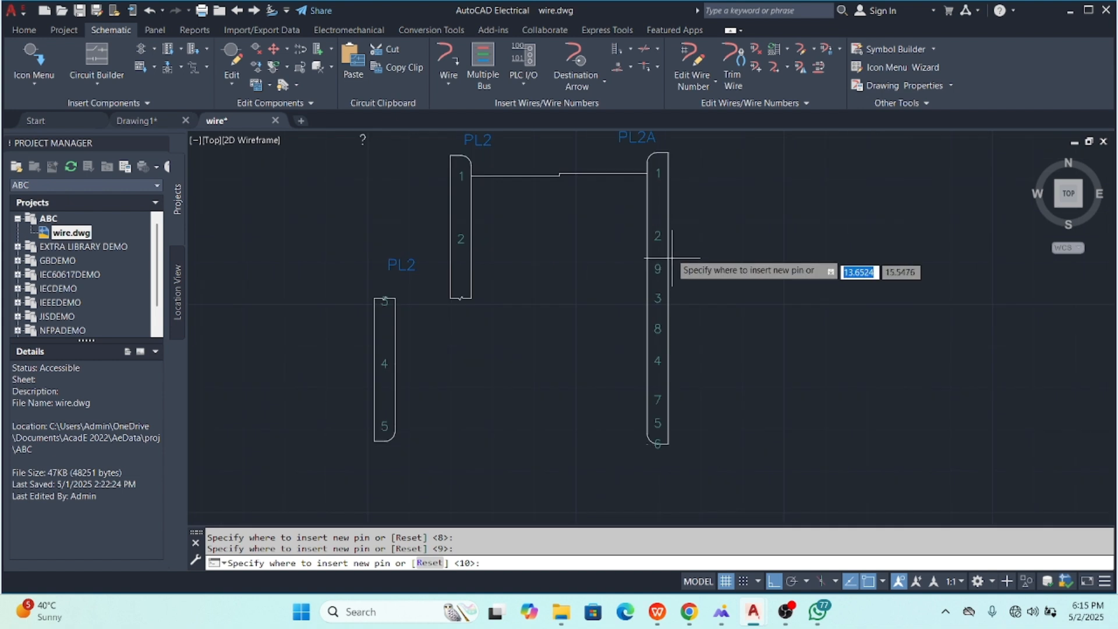
click(656, 202)
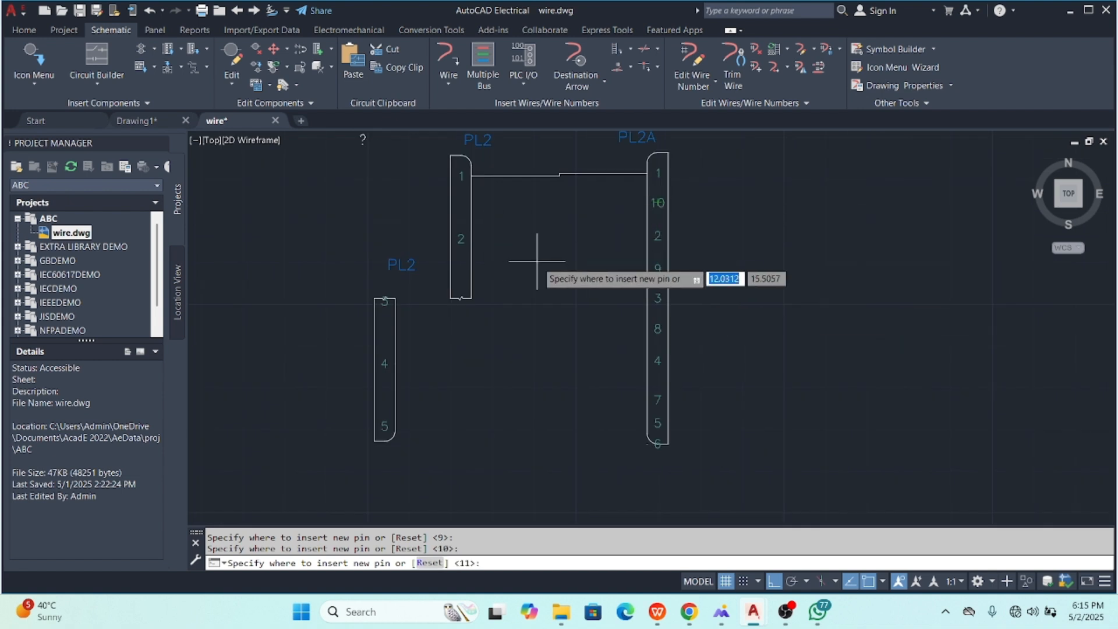
key(Escape)
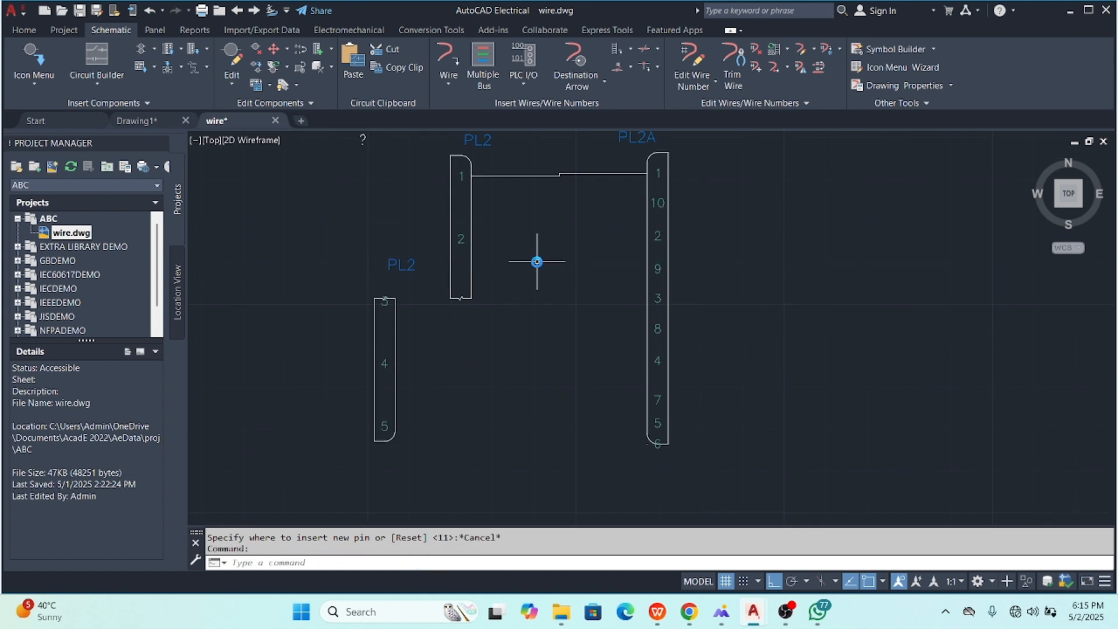
- Delete the added pins 10, 6, 7, 8 and 9 from connector PL2A
click(330, 50)
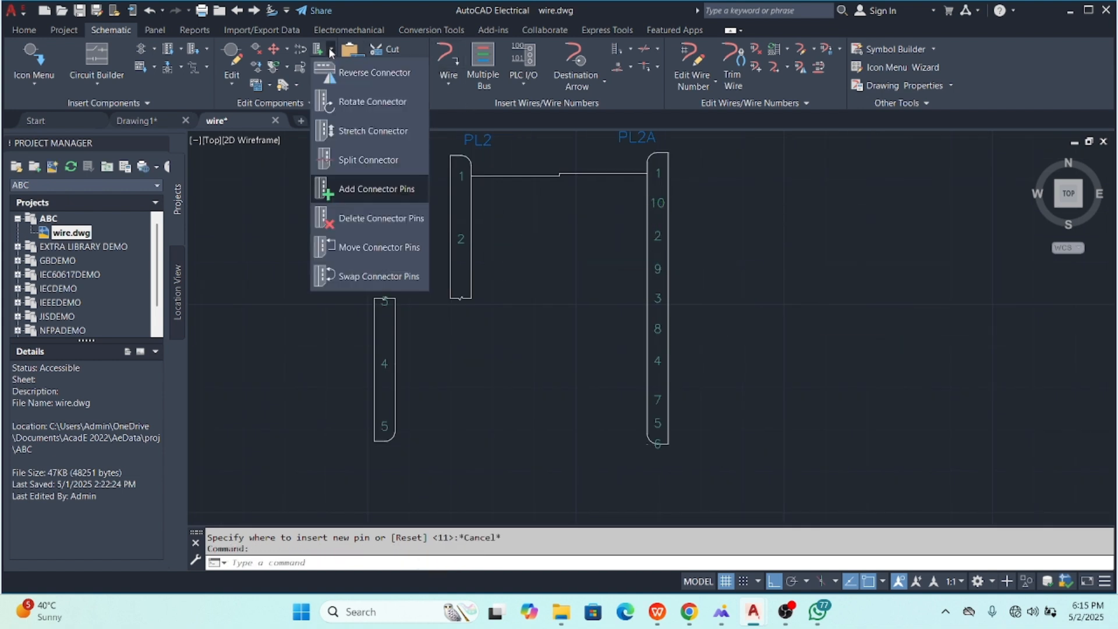
click(362, 218)
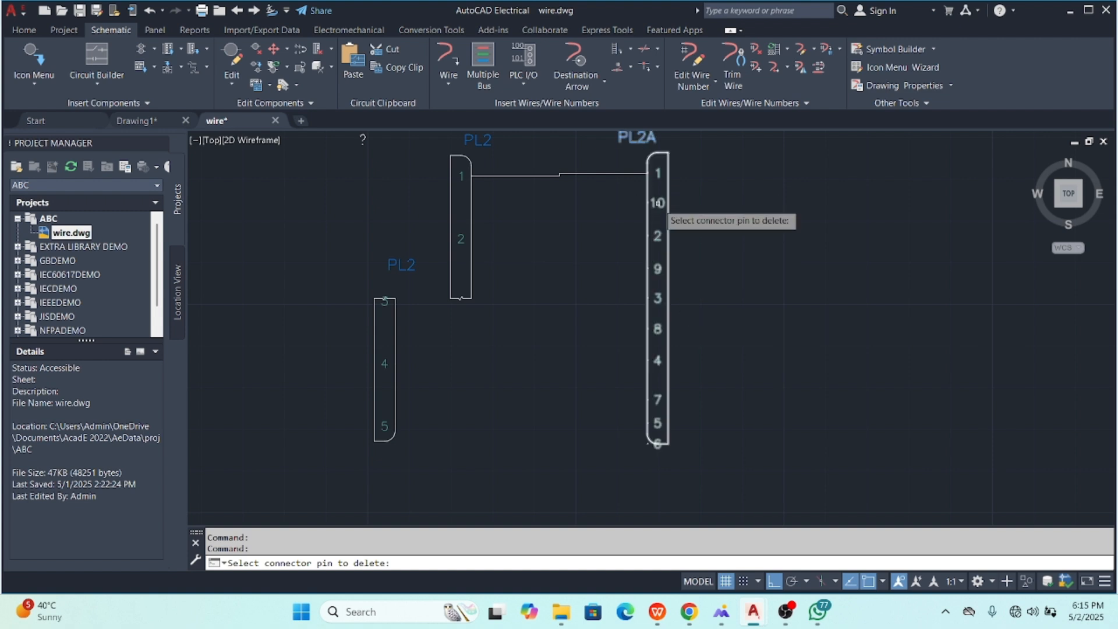
click(658, 203)
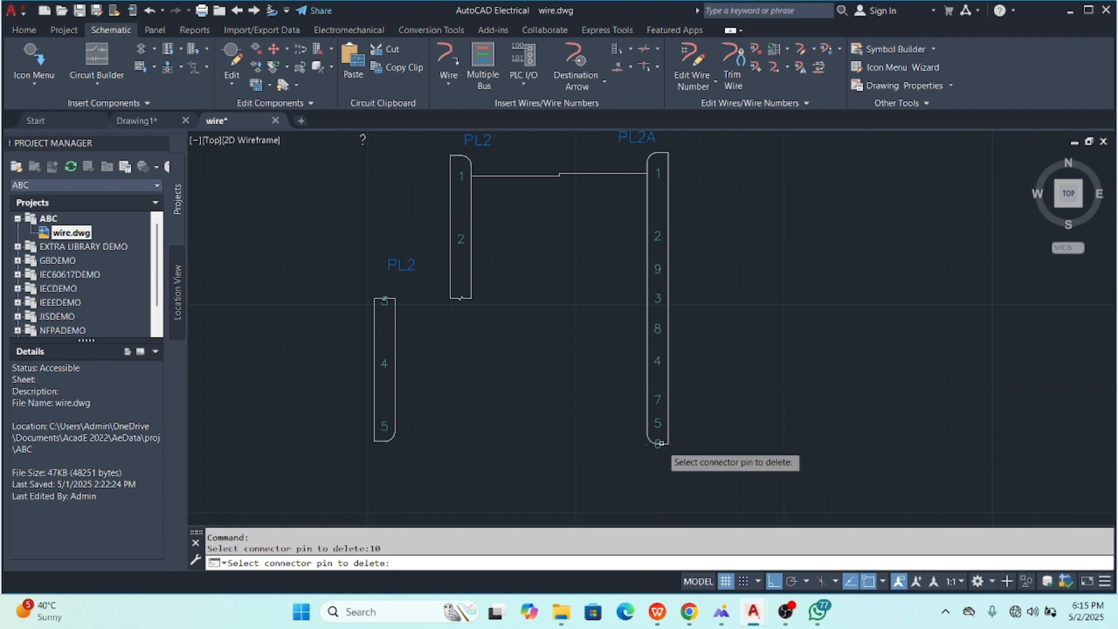
click(657, 442)
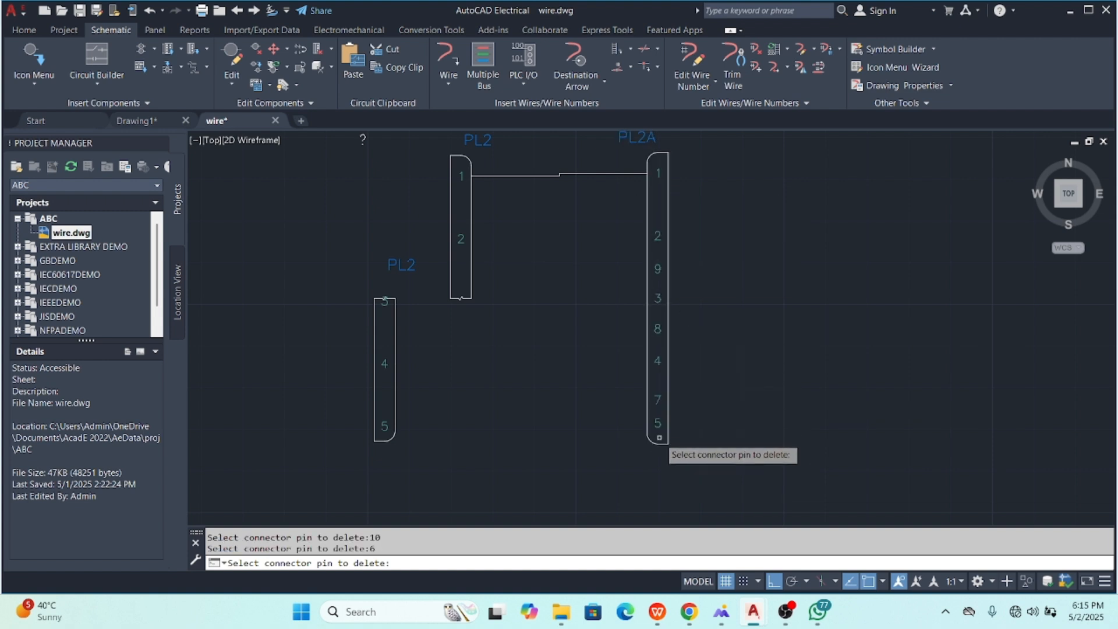
click(658, 396)
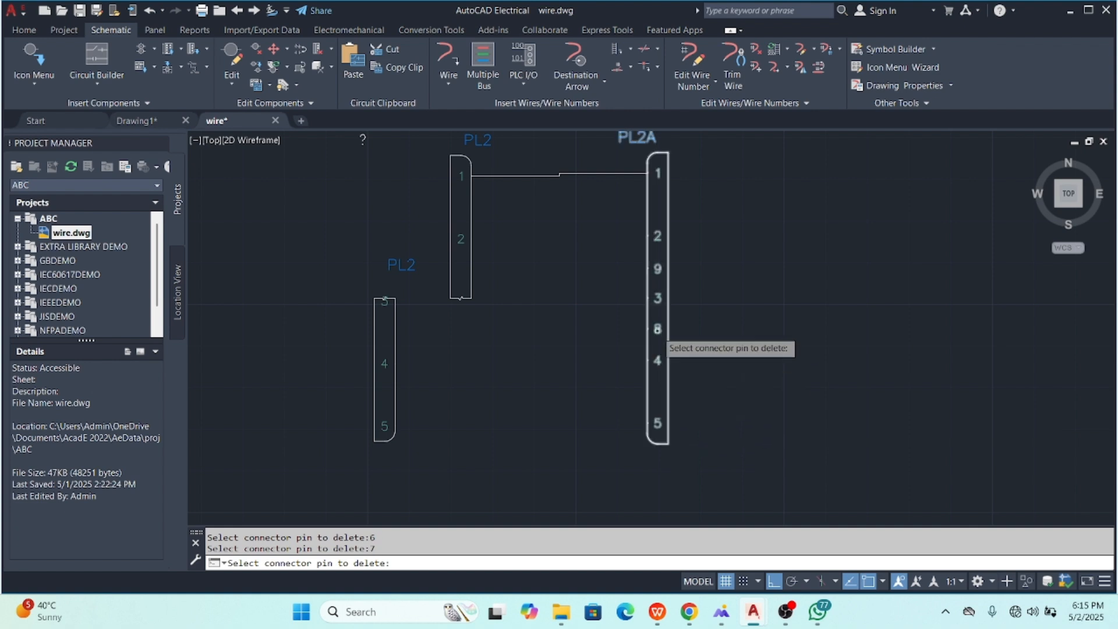
click(656, 329)
click(658, 269)
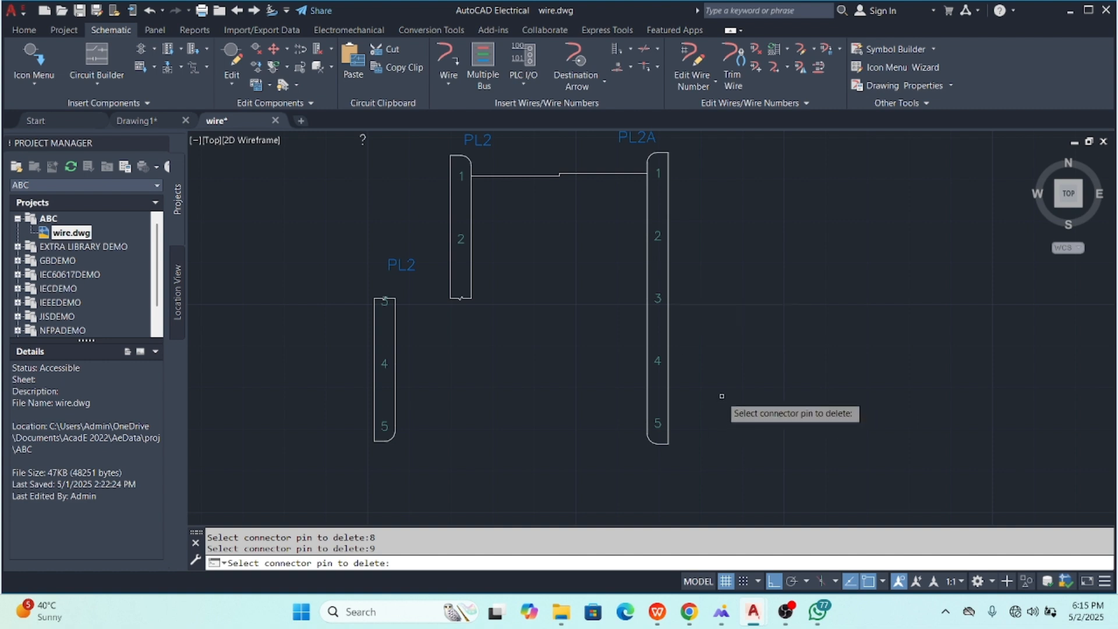
key(Return)
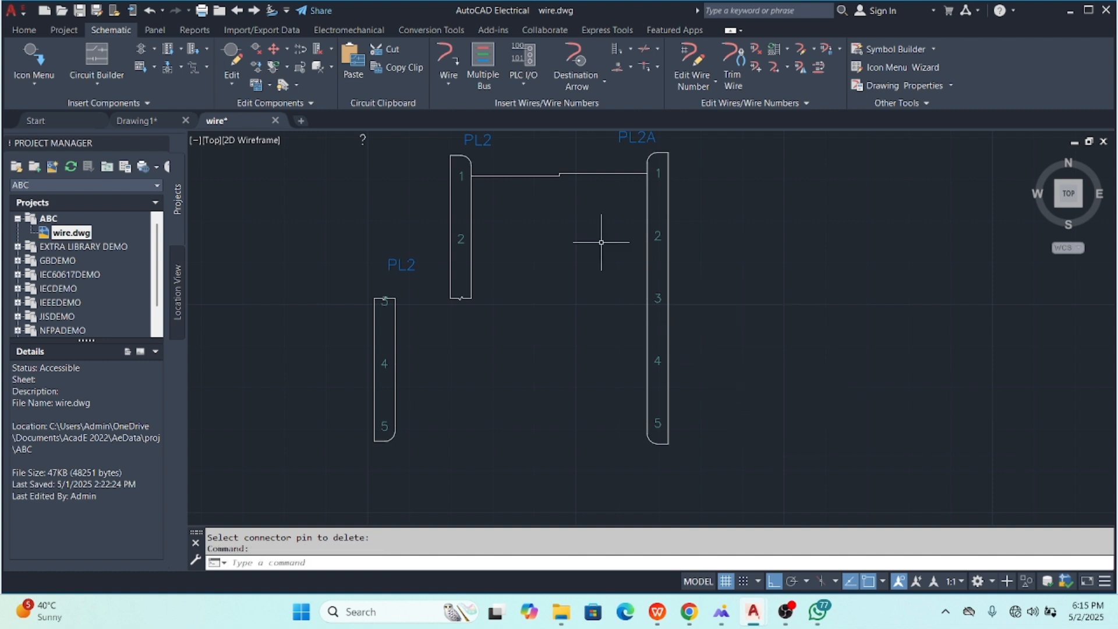
- Try to move pin 3 of connector PL2A slightly upward within its shell
click(330, 50)
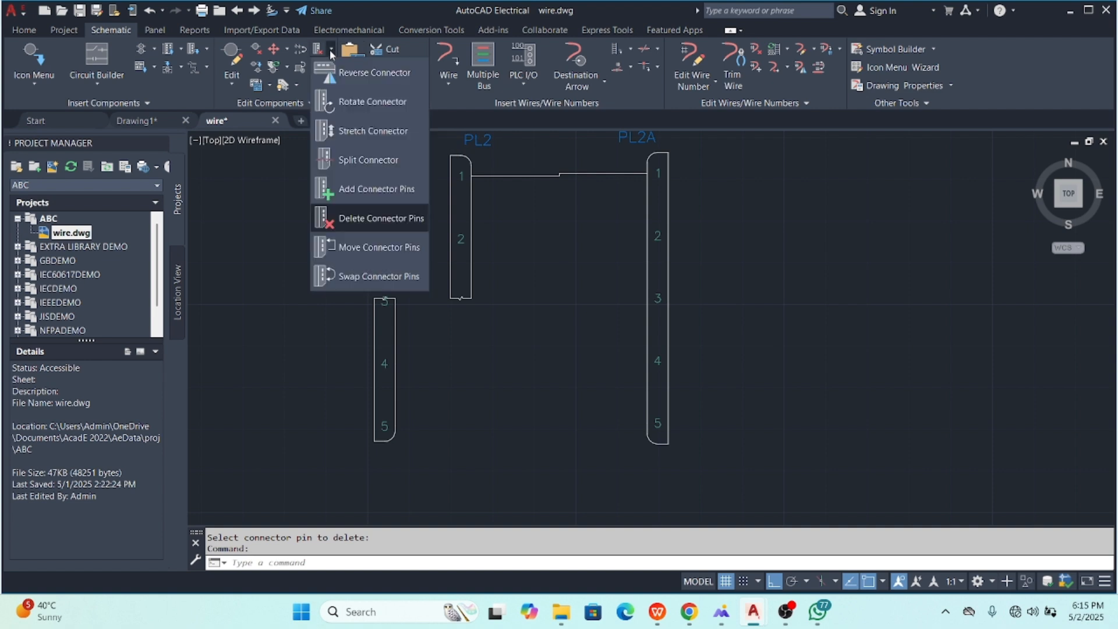
click(381, 250)
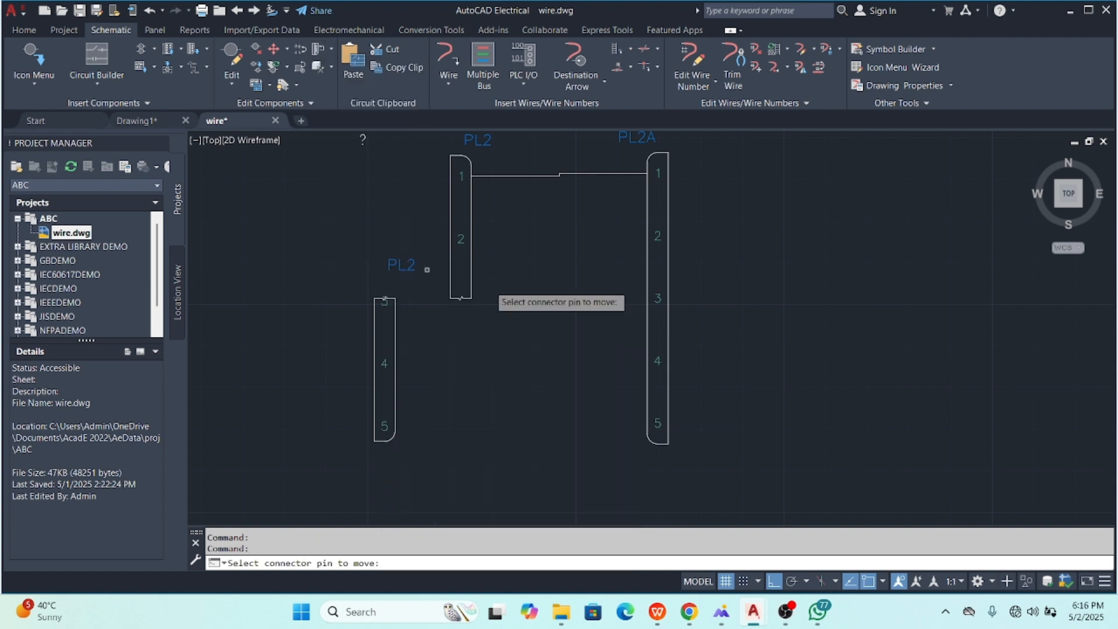
click(652, 298)
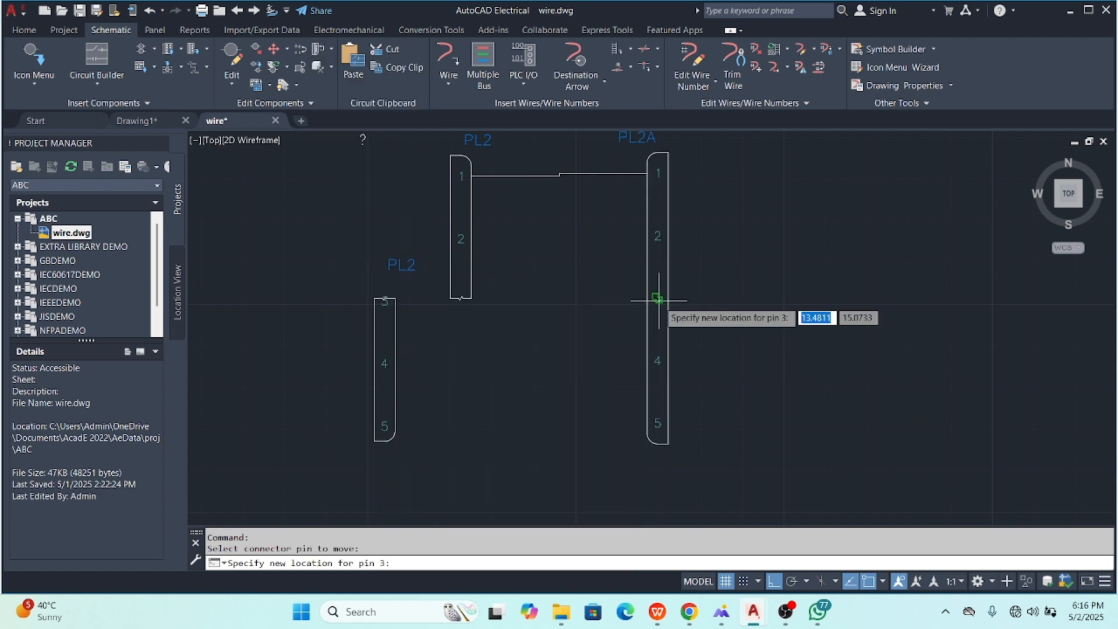
click(660, 294)
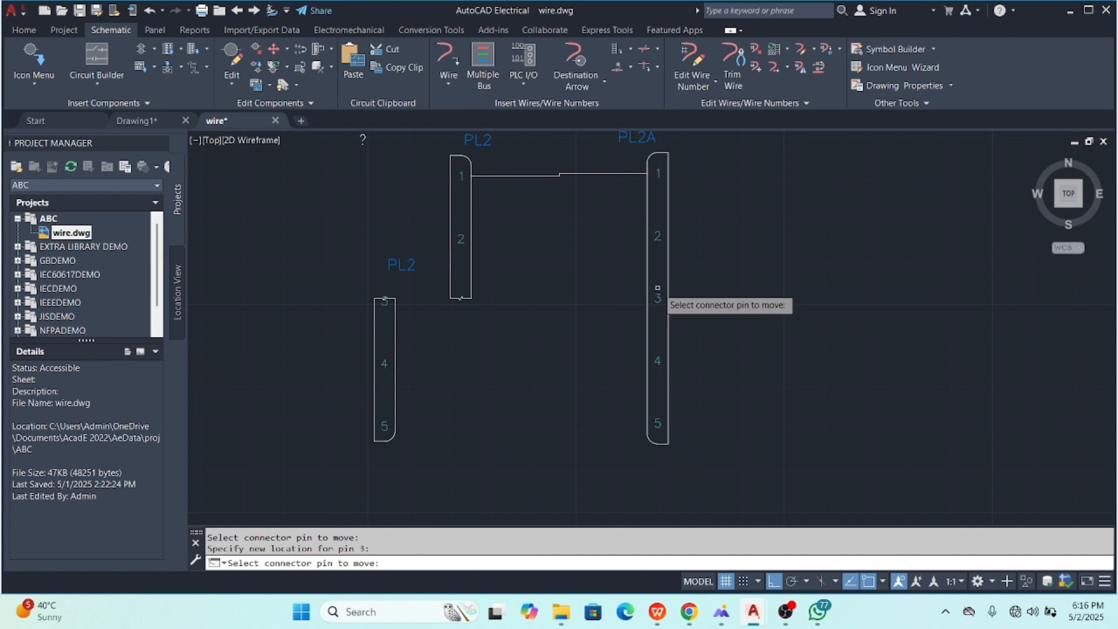
key(Return)
click(657, 297)
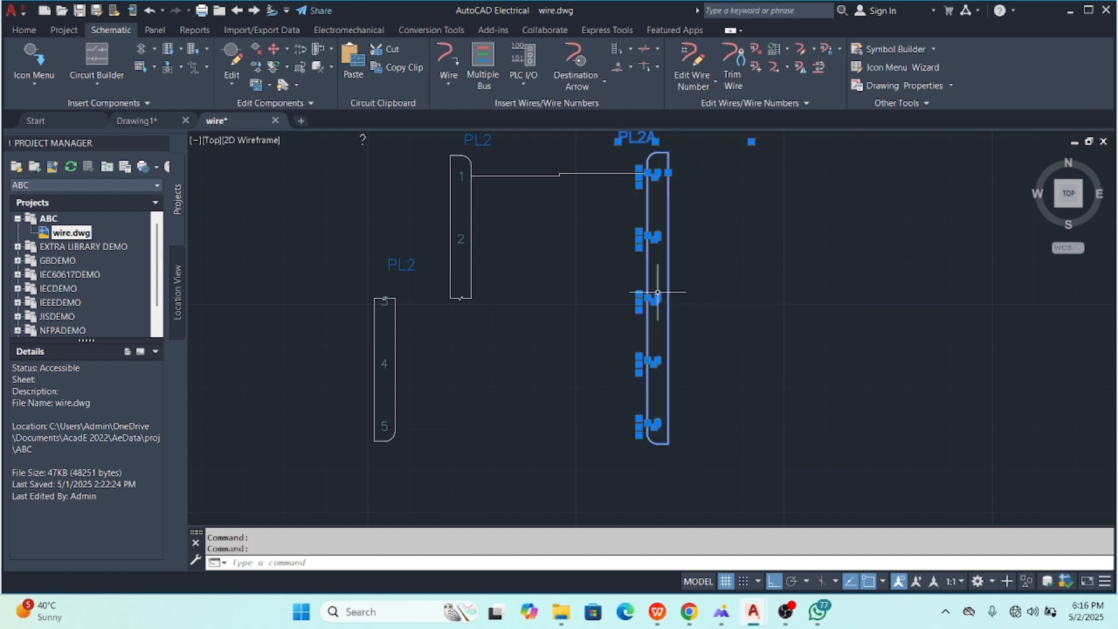
key(Escape)
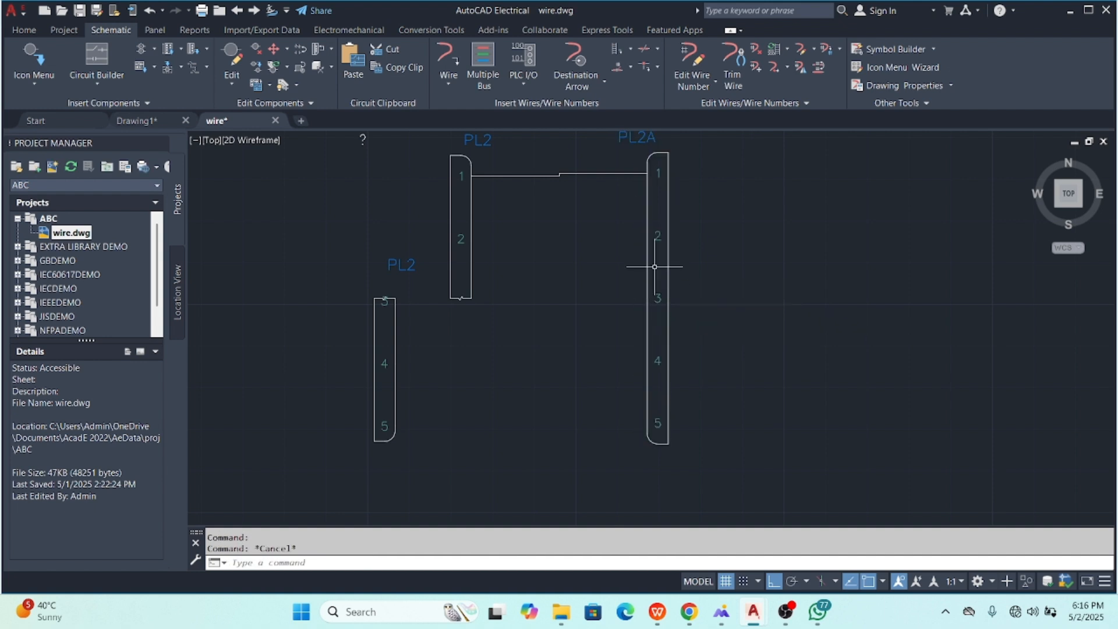
- Swap pin 2 with pin 3 and pin 1 with pin 5 on connector PL2A
click(333, 50)
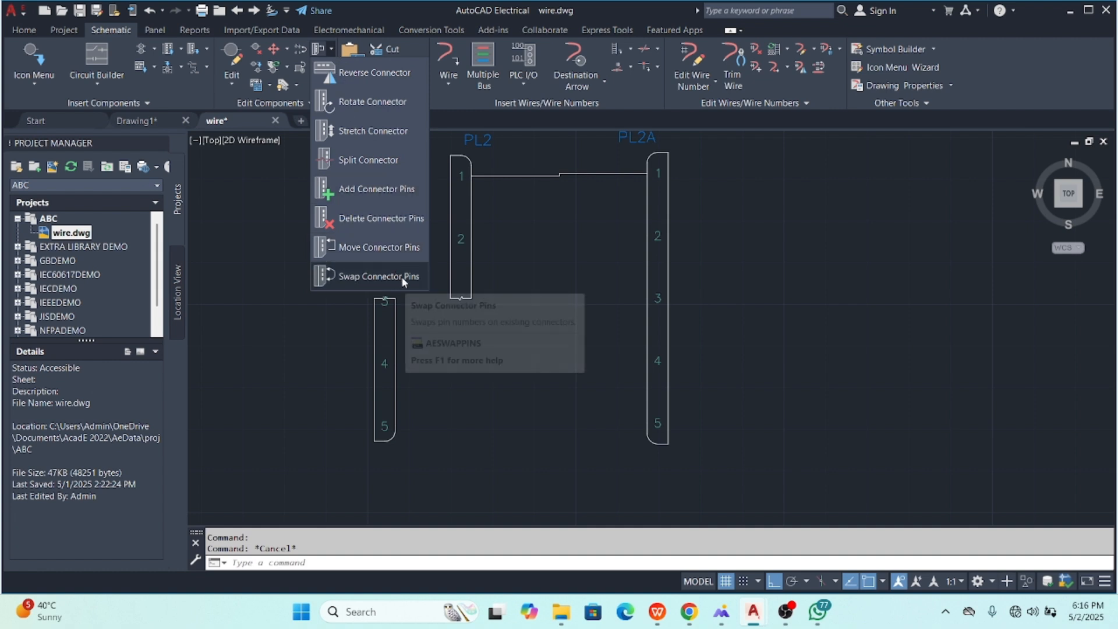
click(379, 276)
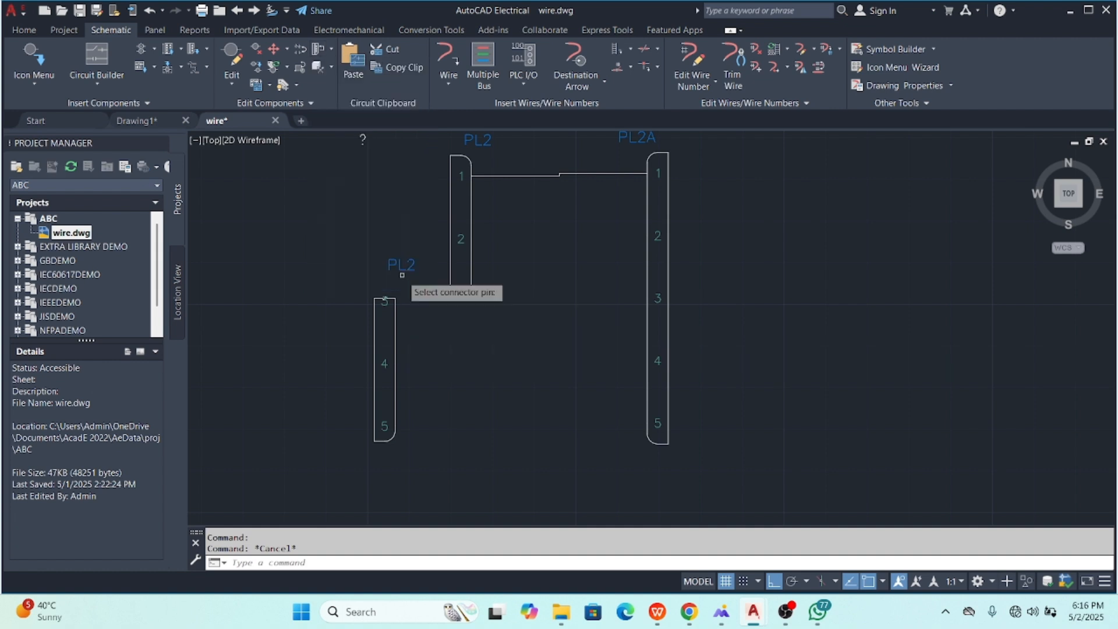
click(657, 235)
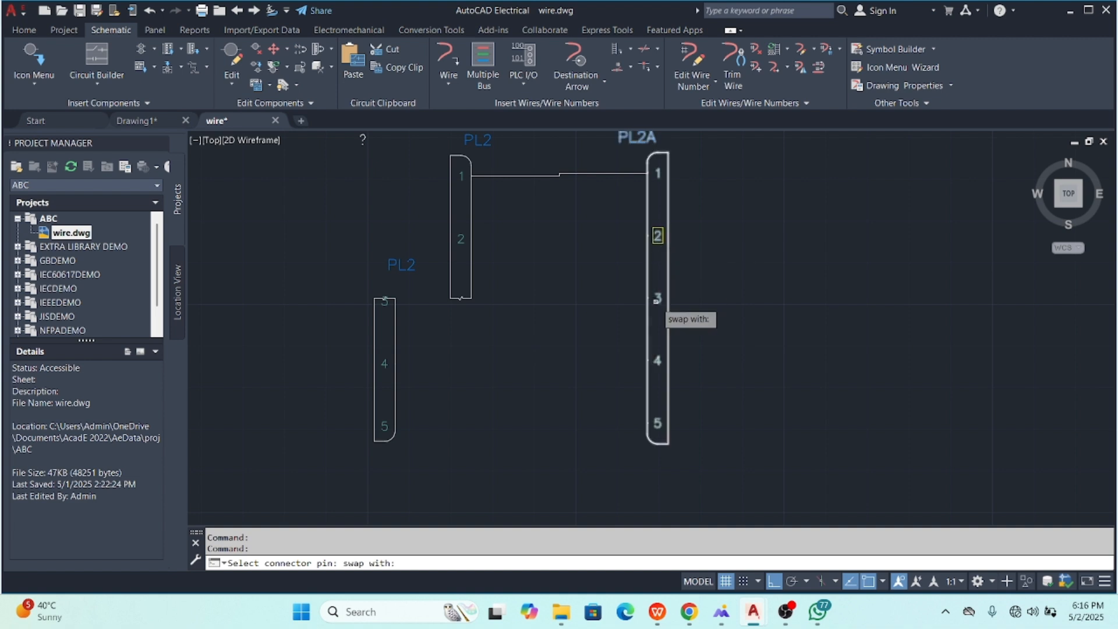
click(657, 300)
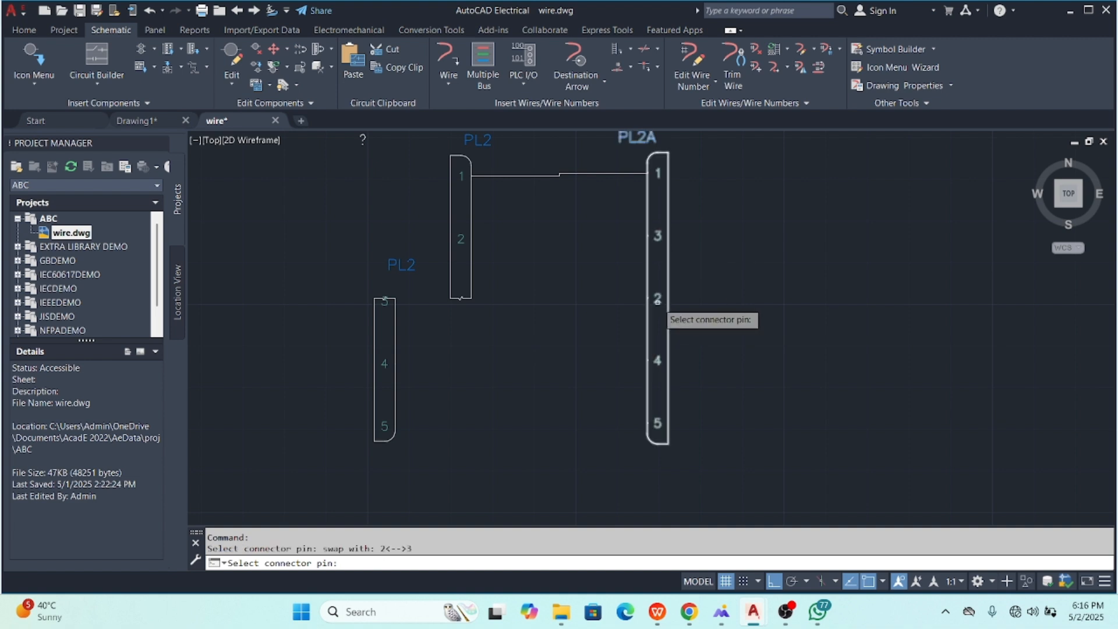
click(657, 178)
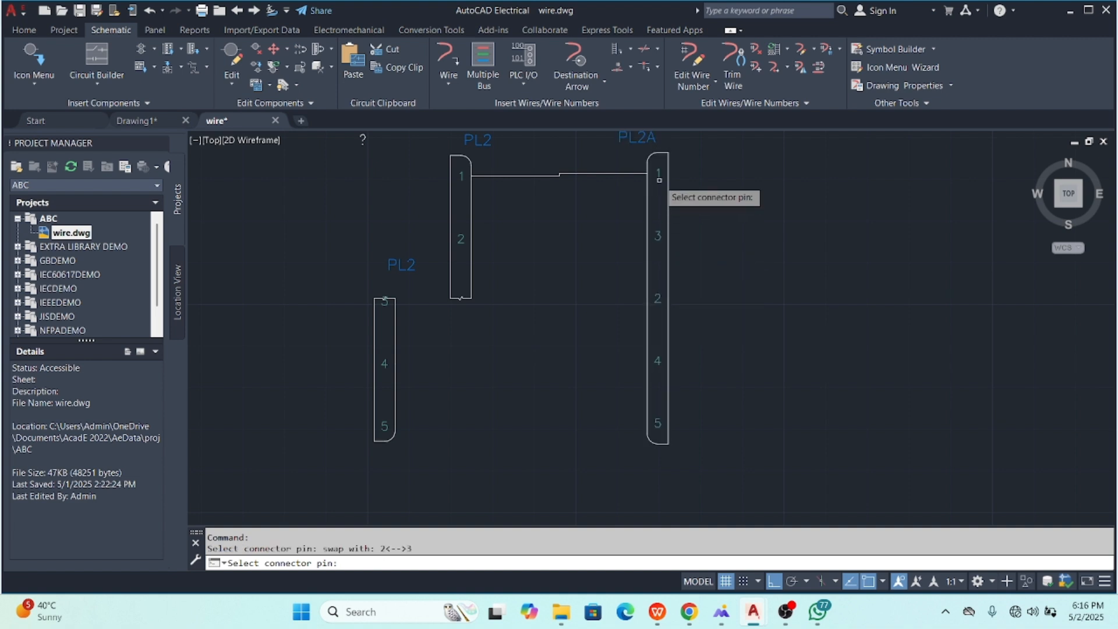
click(657, 423)
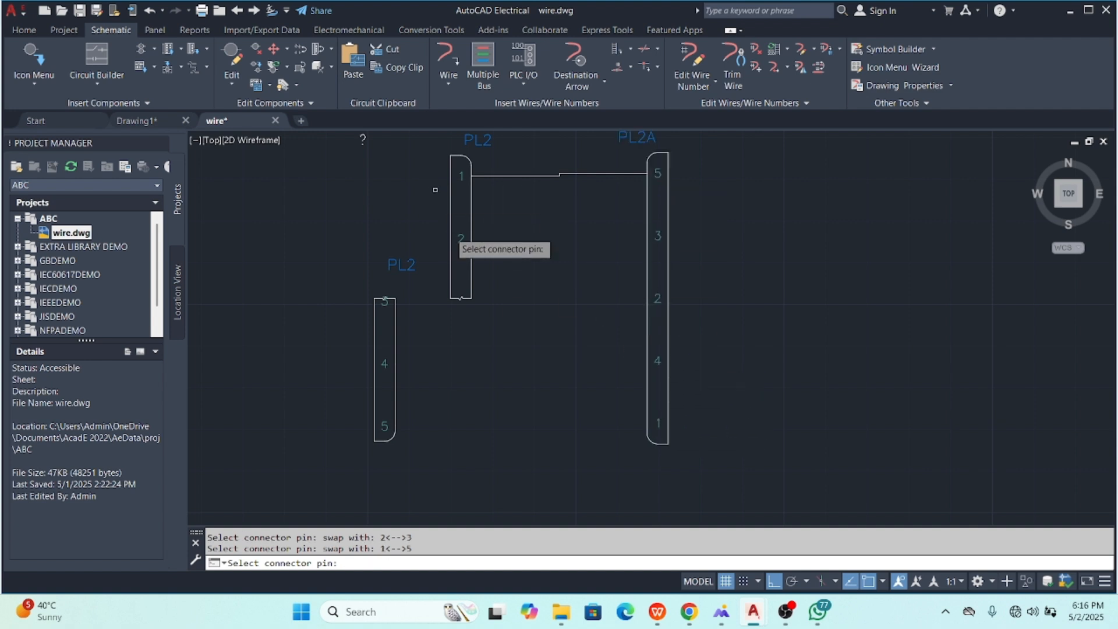
key(Return)
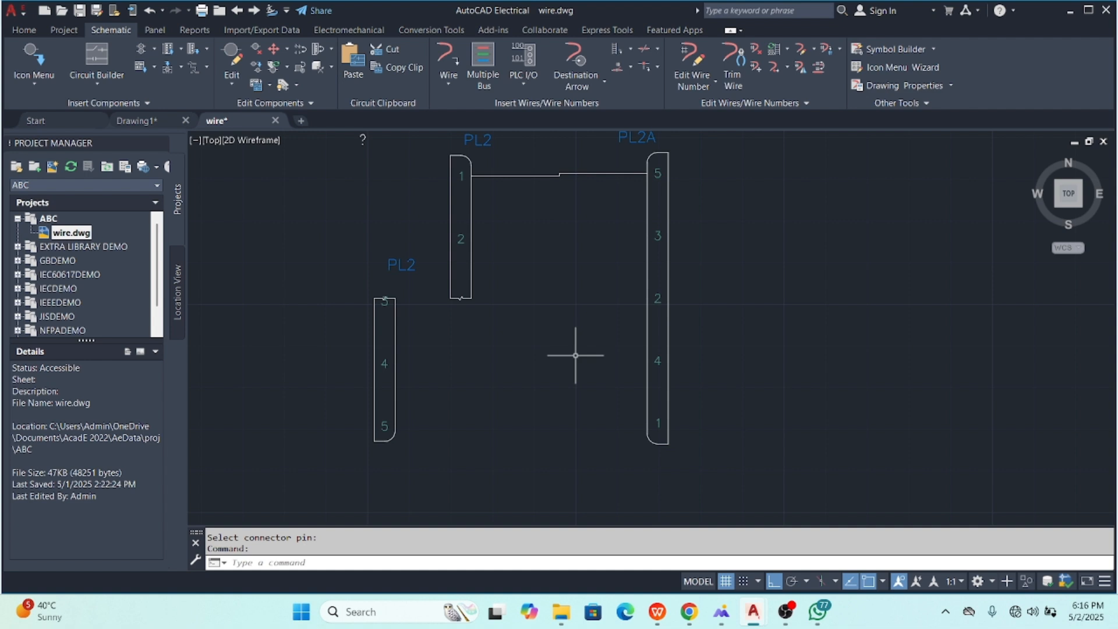